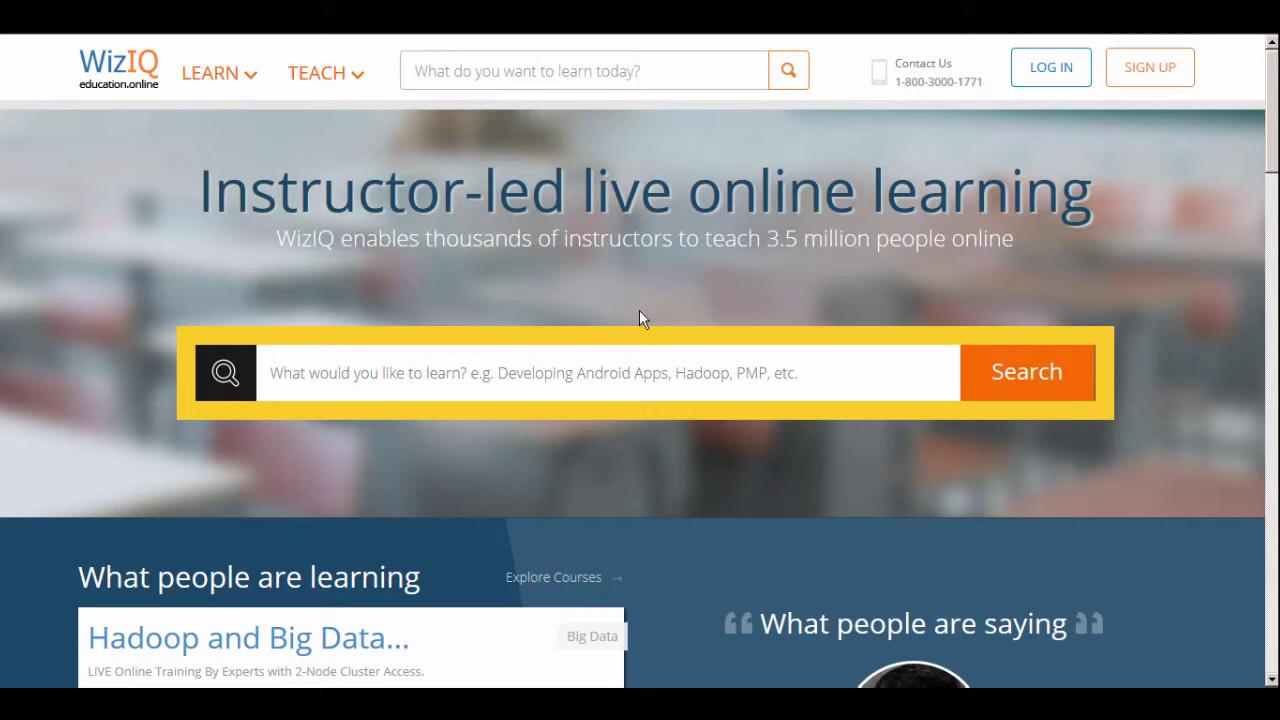
Sign in with the saved teacher account and open the As Teacher Courses list
left_click(1071, 77)
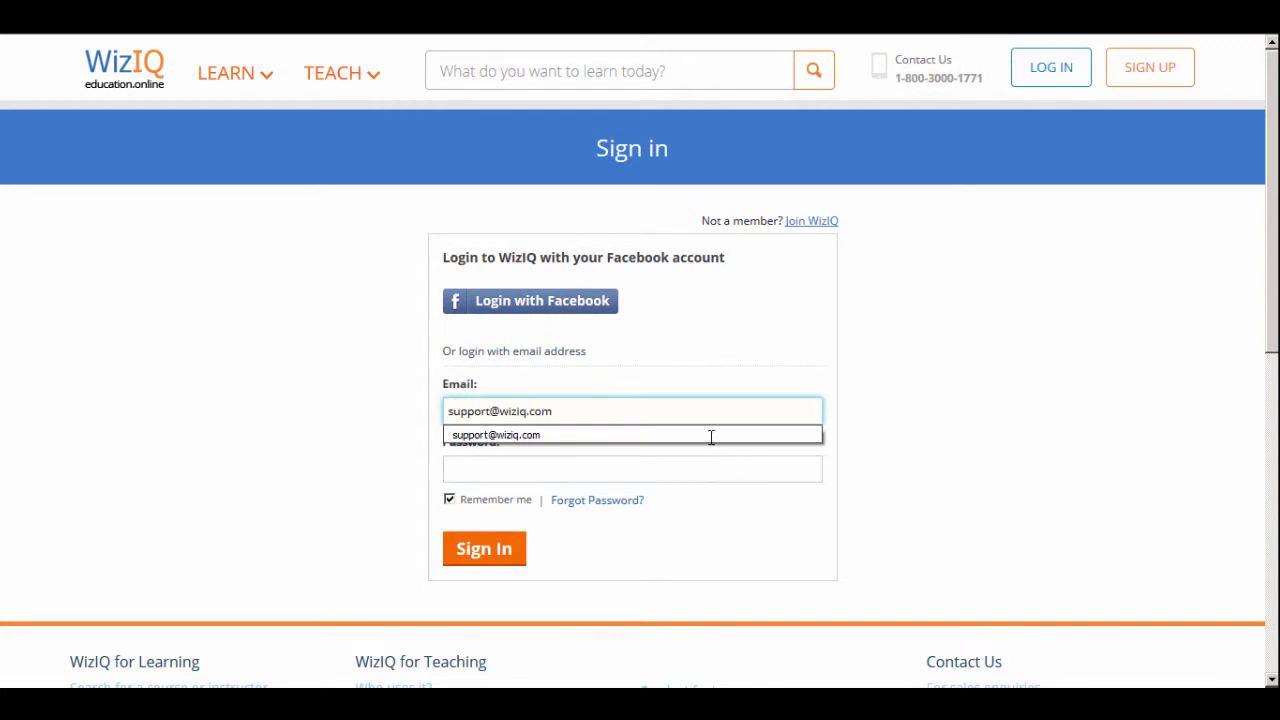
left_click(711, 435)
left_click(497, 558)
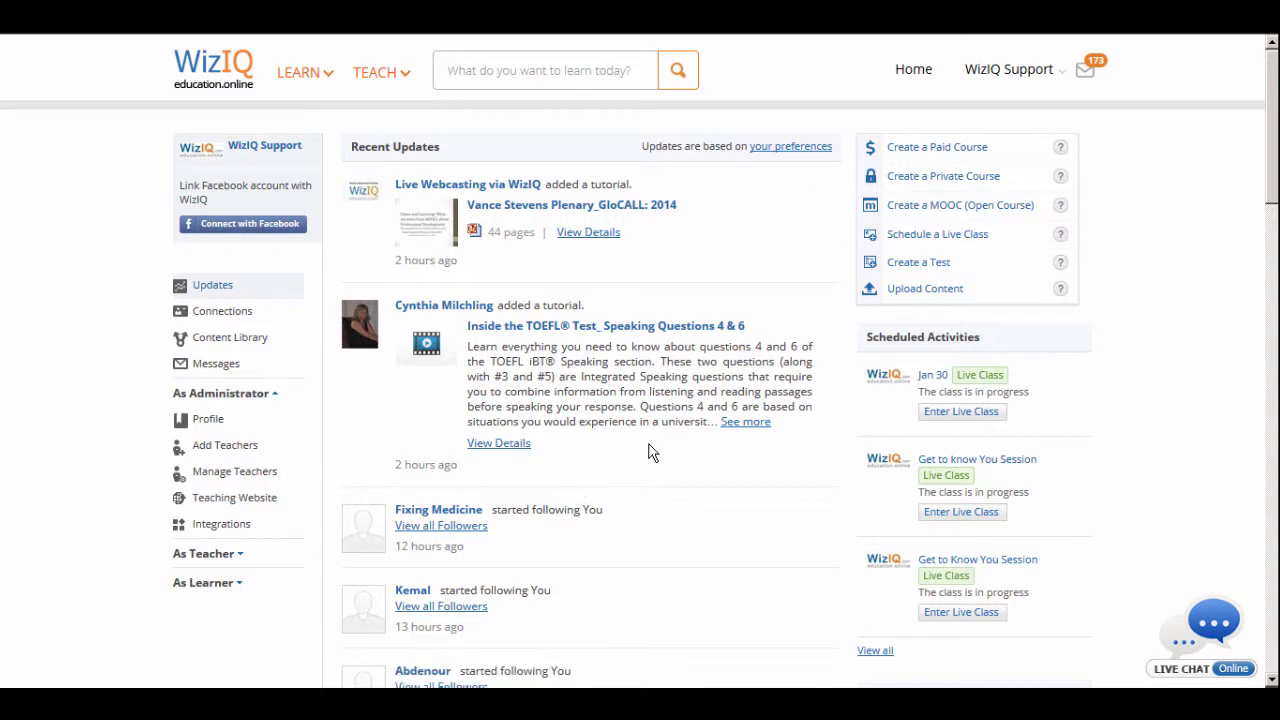
left_click(207, 553)
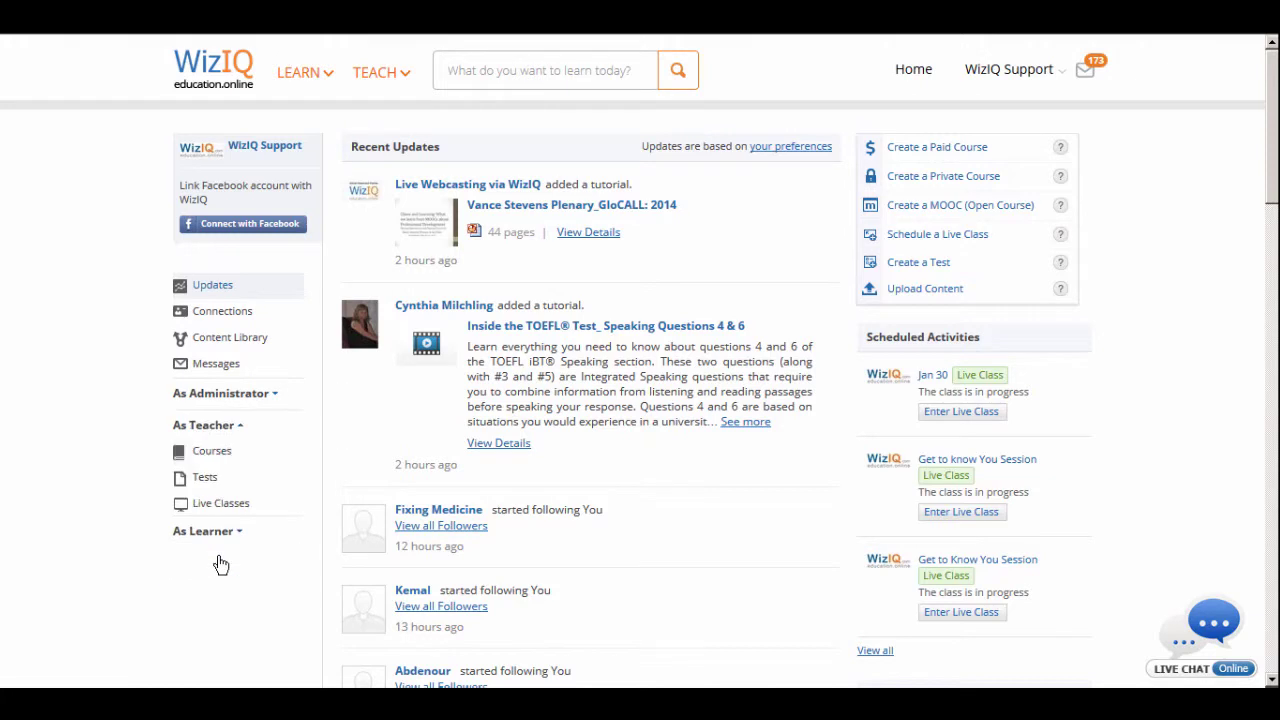
left_click(220, 450)
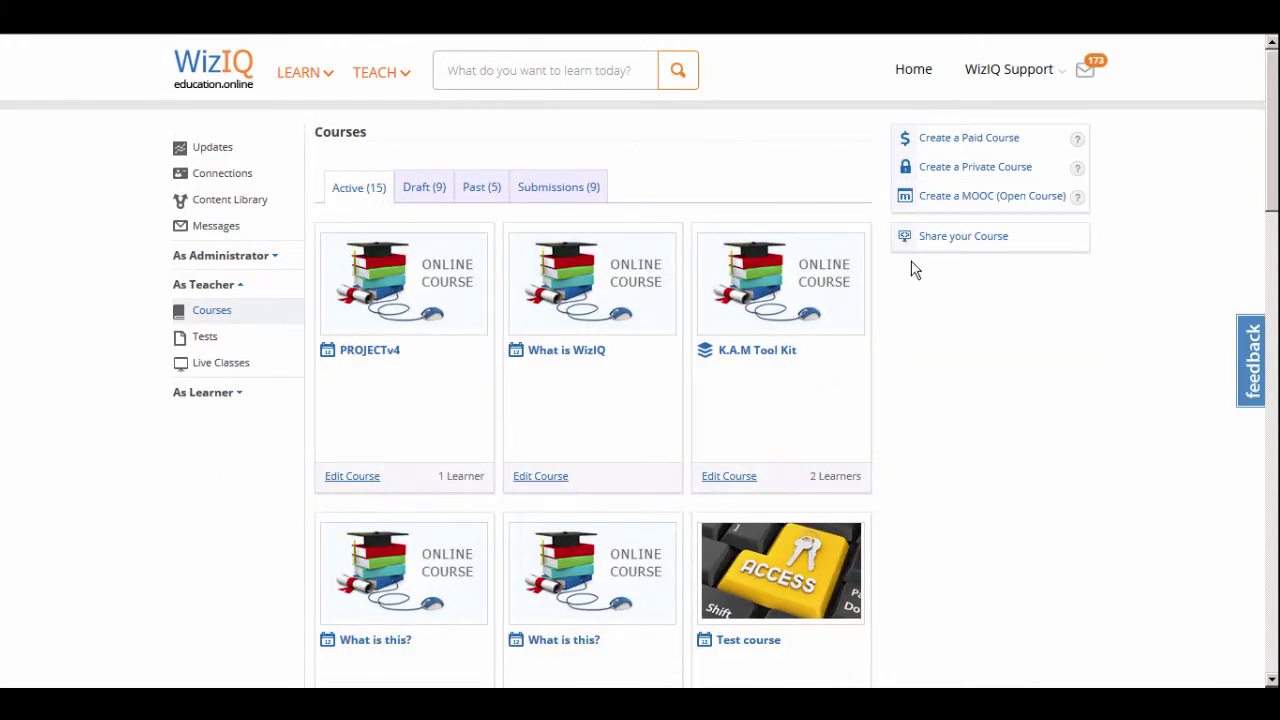
Start a new private course and accept the General Guidelines popup
left_click(934, 172)
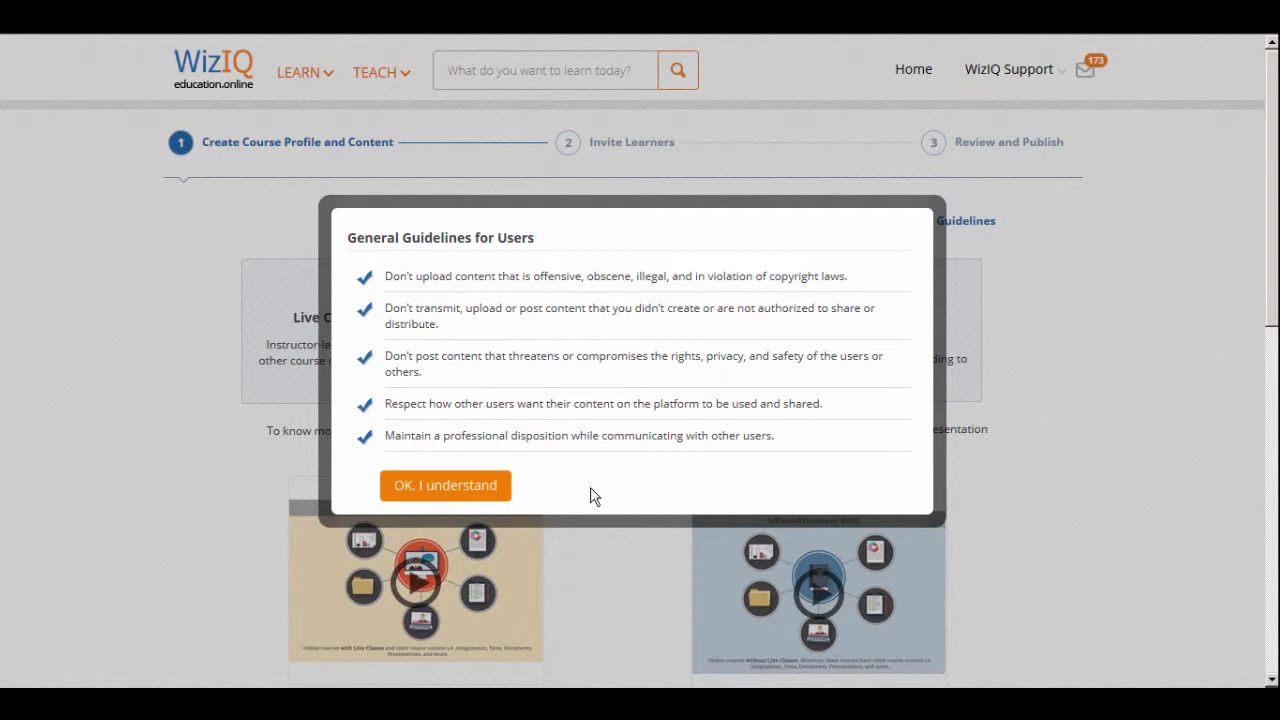
left_click(443, 487)
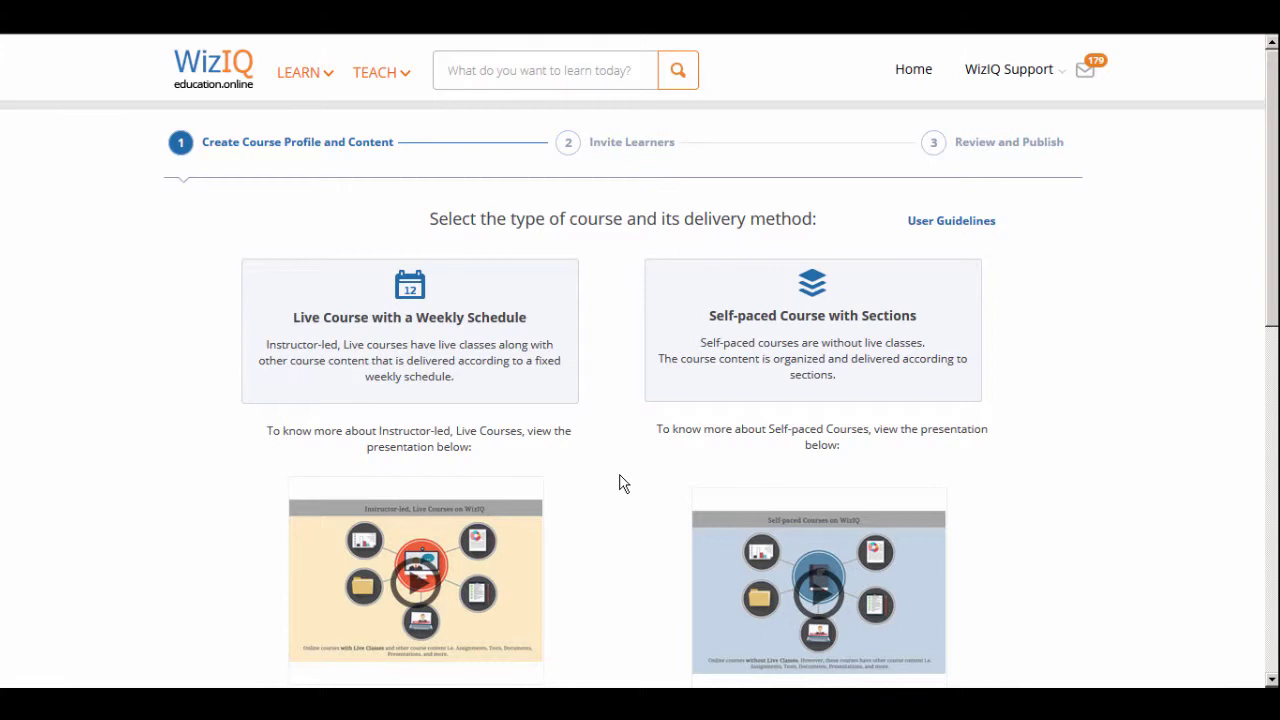
Choose a weekly live course titled 'Test Live Course' and begin its description
left_click(412, 398)
left_click(375, 287)
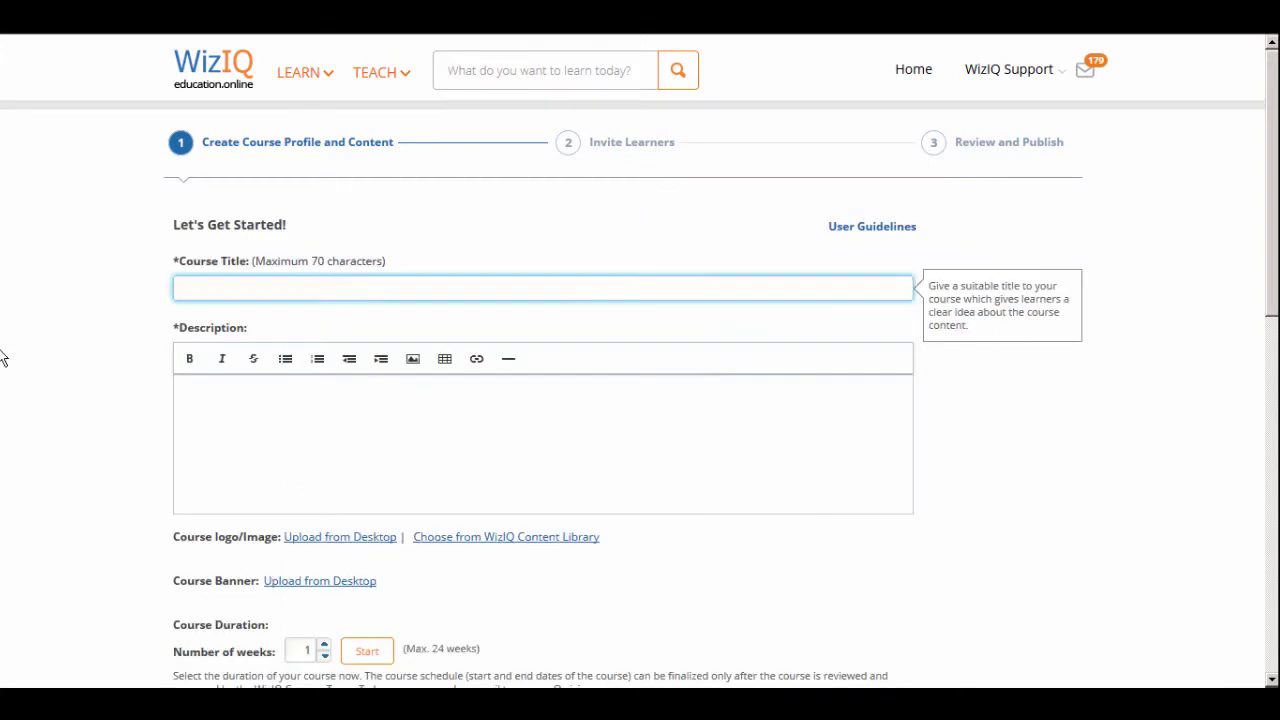
type("Test Live Course")
key("Tab")
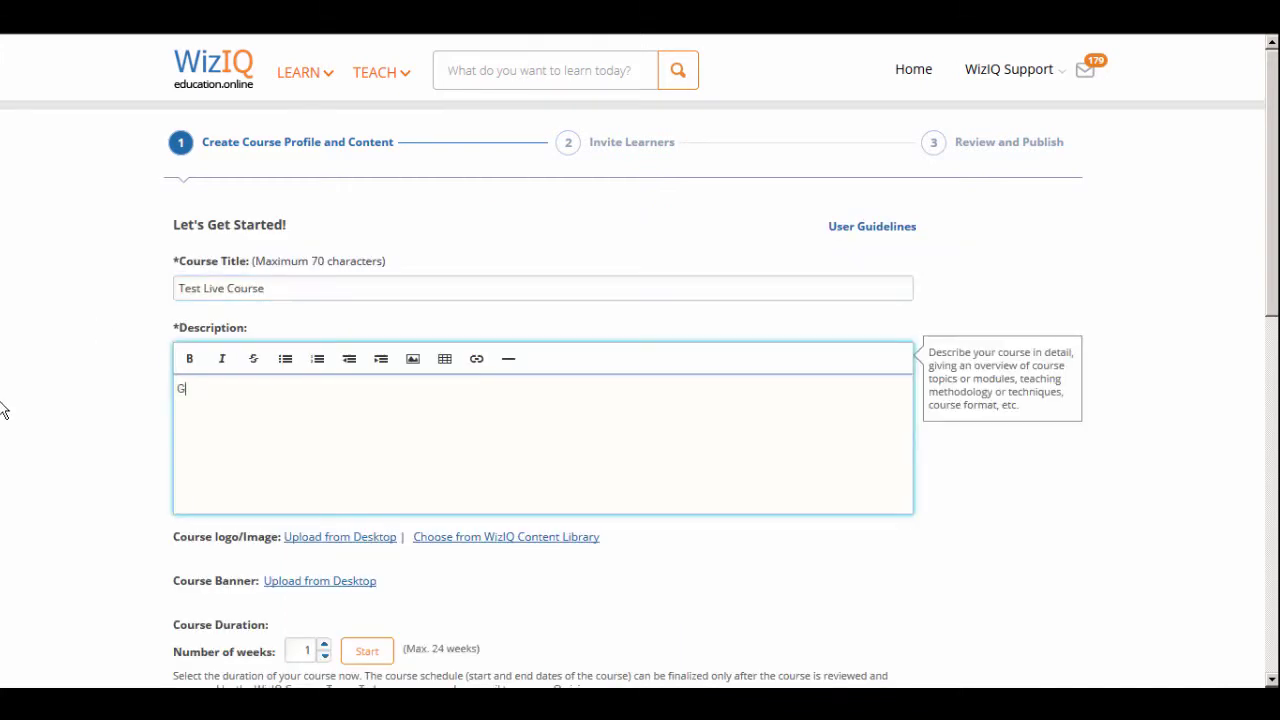
type("Enter a brief description of your course, mentioning any det")
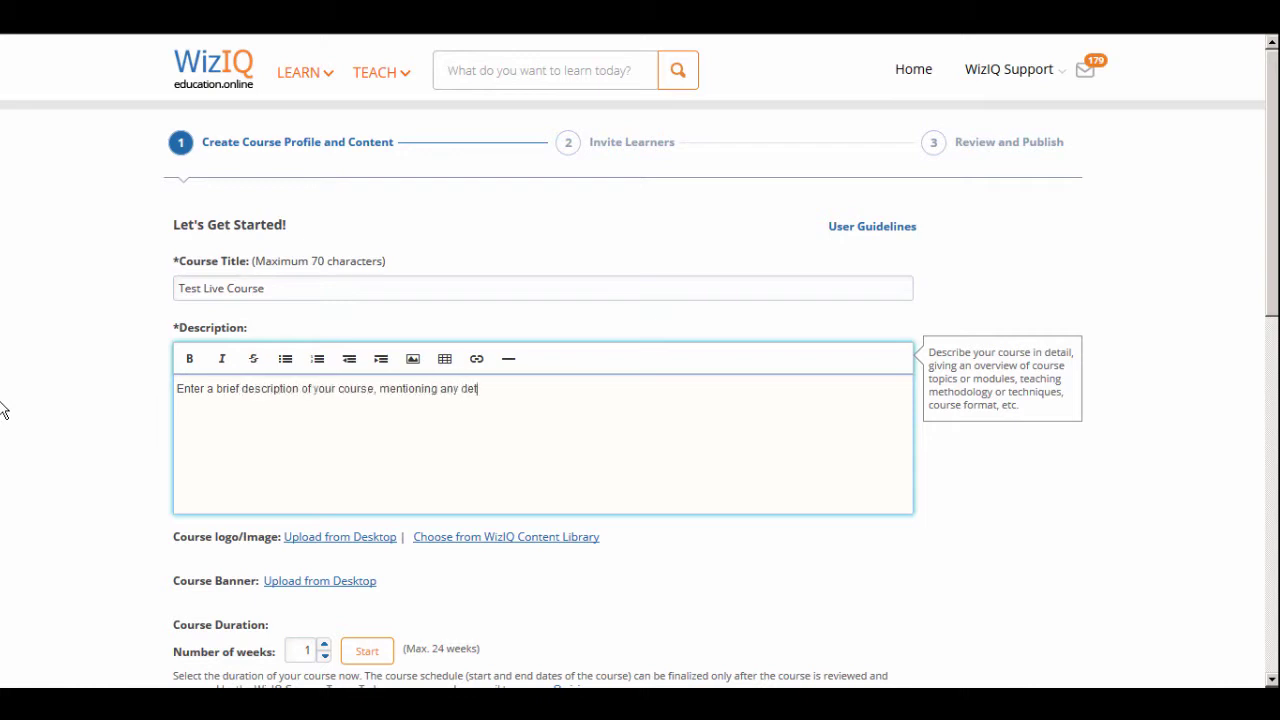
type("ails which will be important for student")
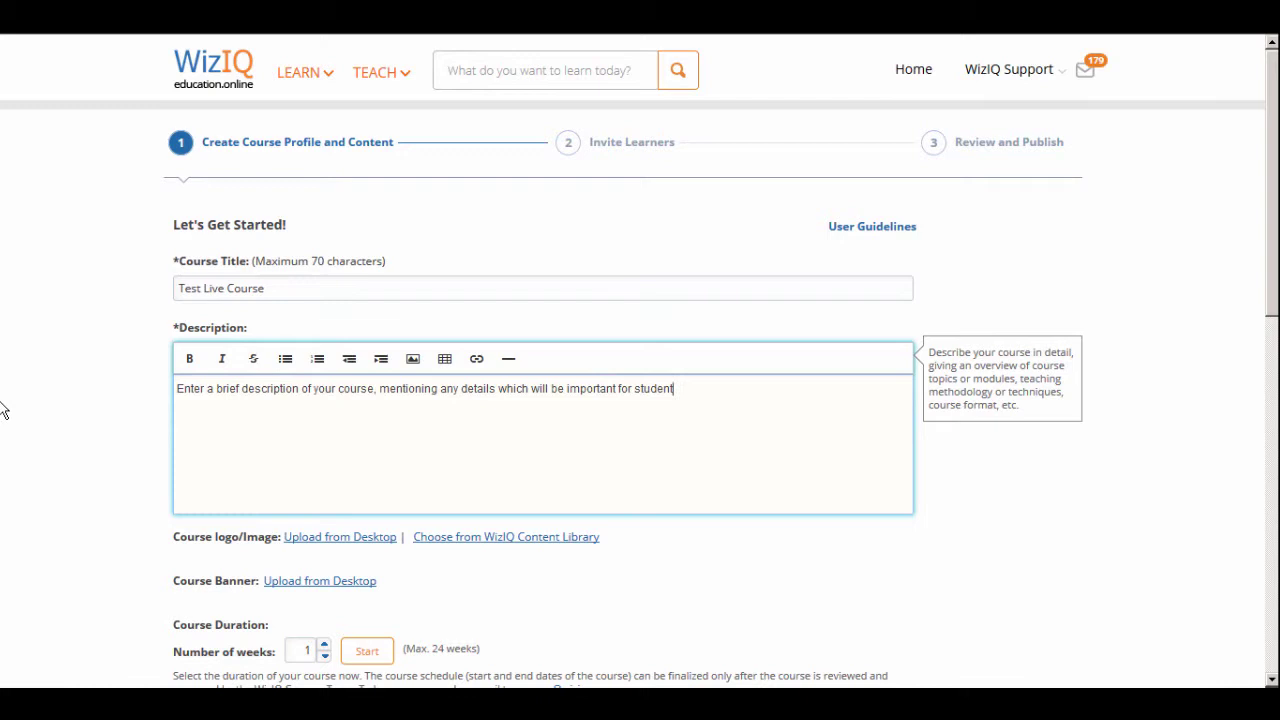
type("s who are planning to attend this course ")
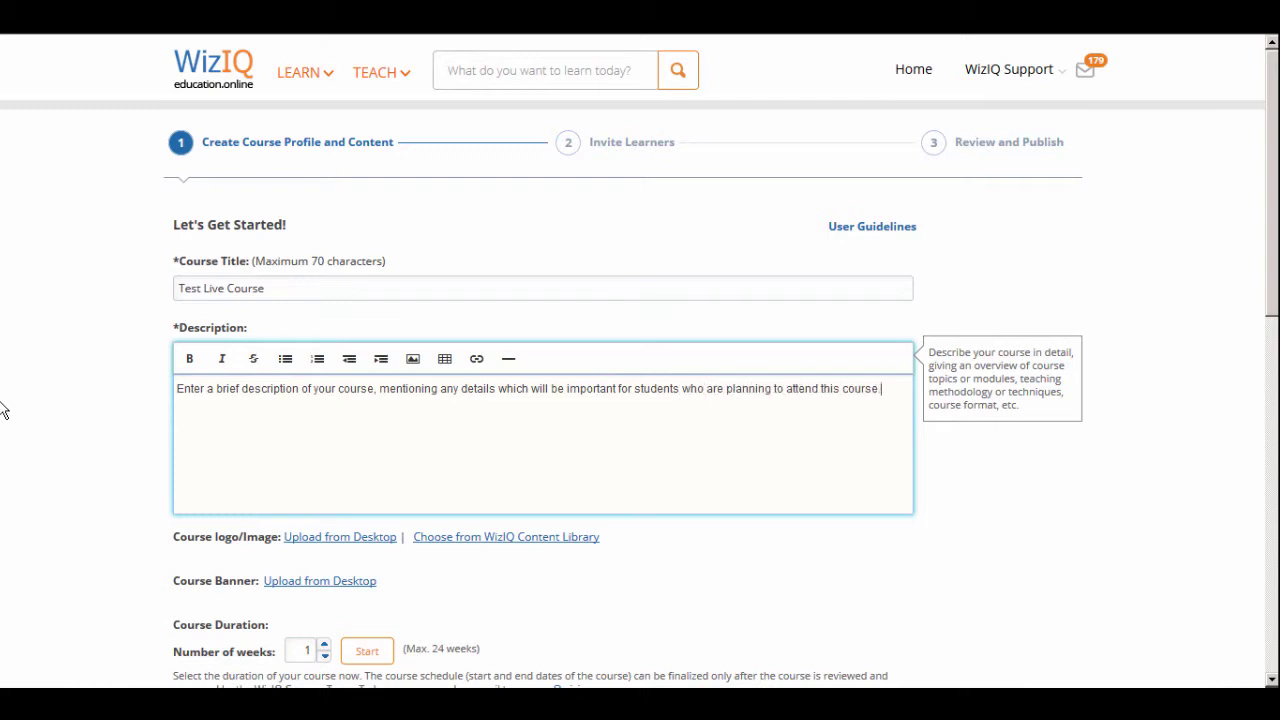
type(".")
Upload the WizIQ Logo picture from the desktop as the course image
scroll(4, 410, "down", 2)
left_click(335, 323)
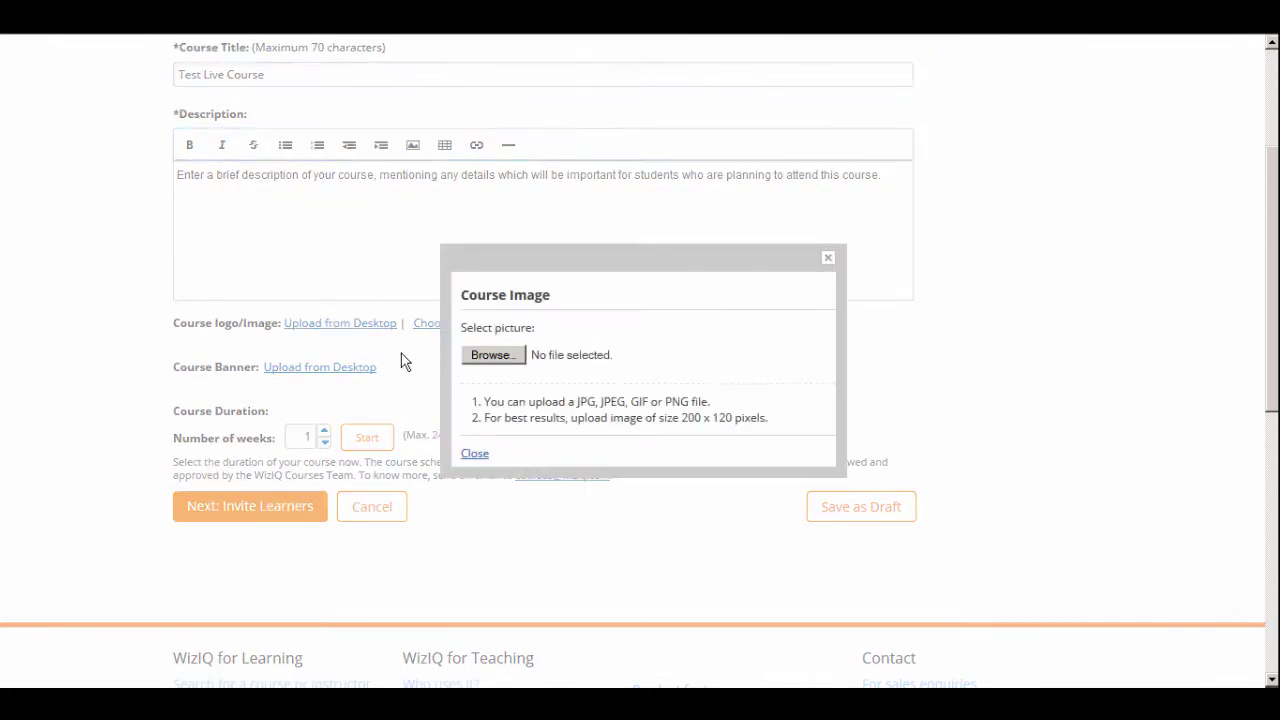
left_click(503, 360)
left_click(365, 436)
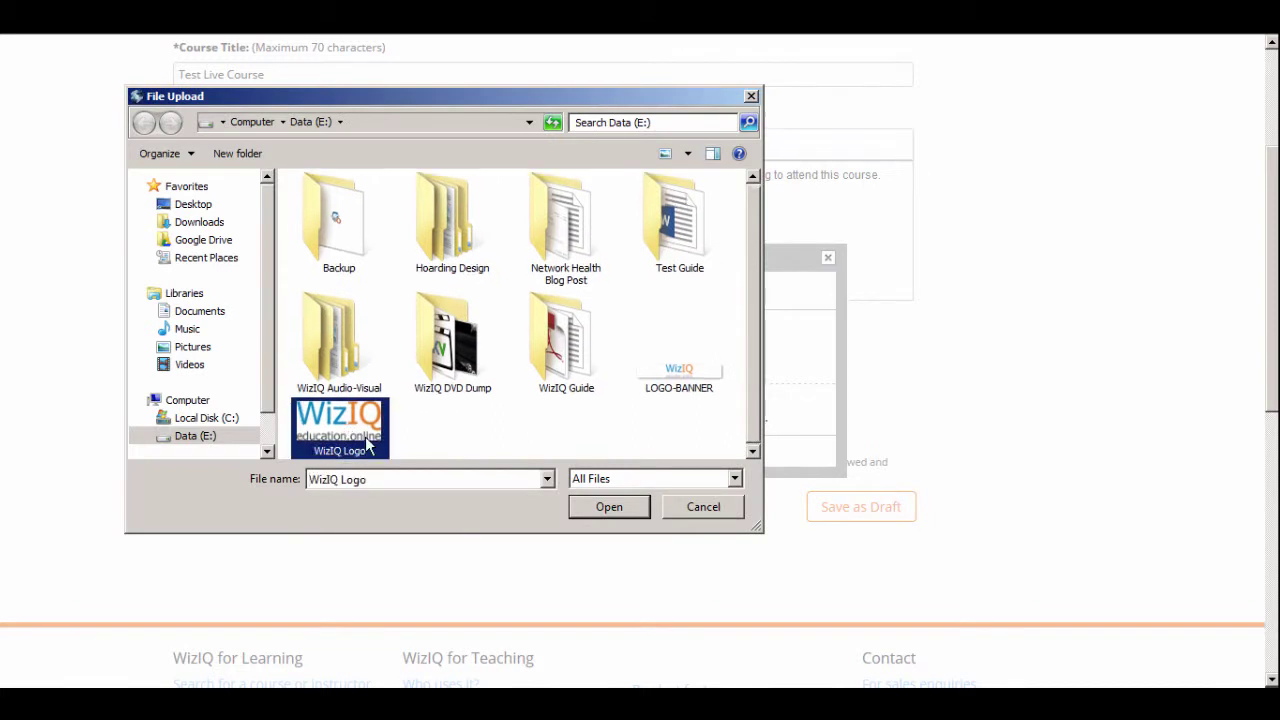
left_click(621, 513)
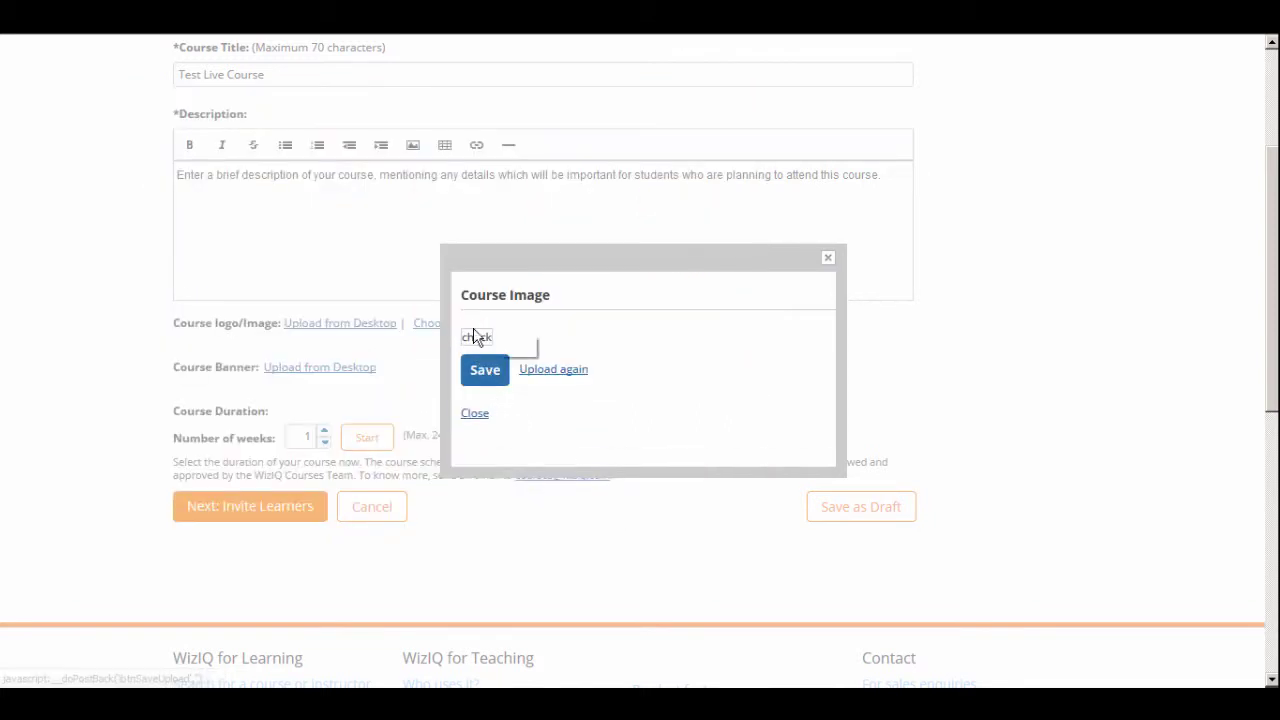
left_click(485, 371)
Upload the WizIQ logo as the course banner too
left_click(355, 417)
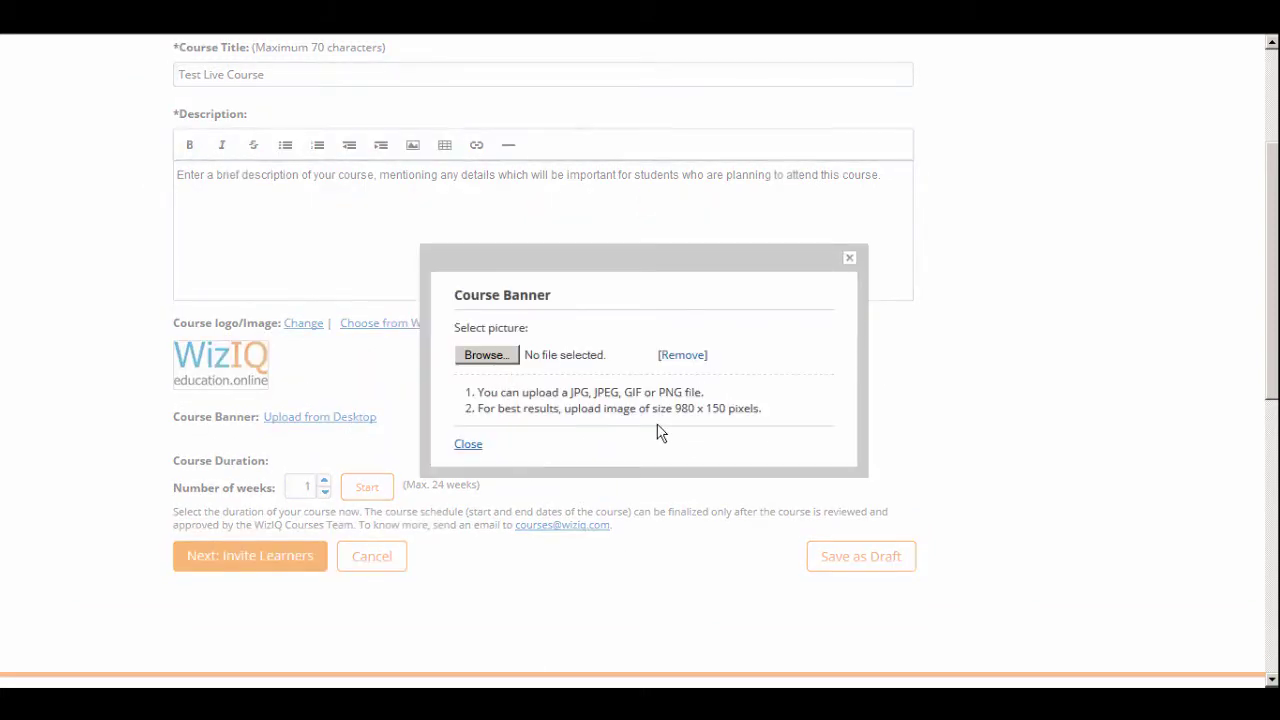
left_click(489, 363)
double_click(700, 378)
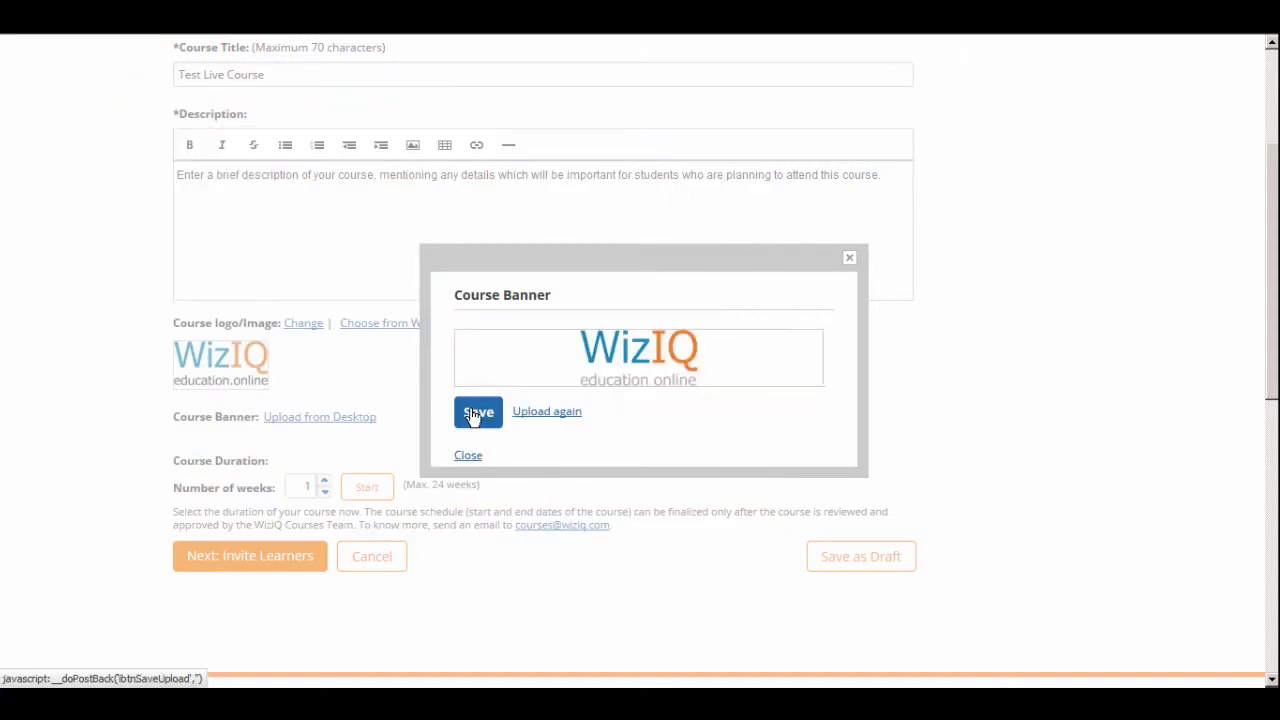
left_click(471, 414)
scroll(71, 434, "down", 3)
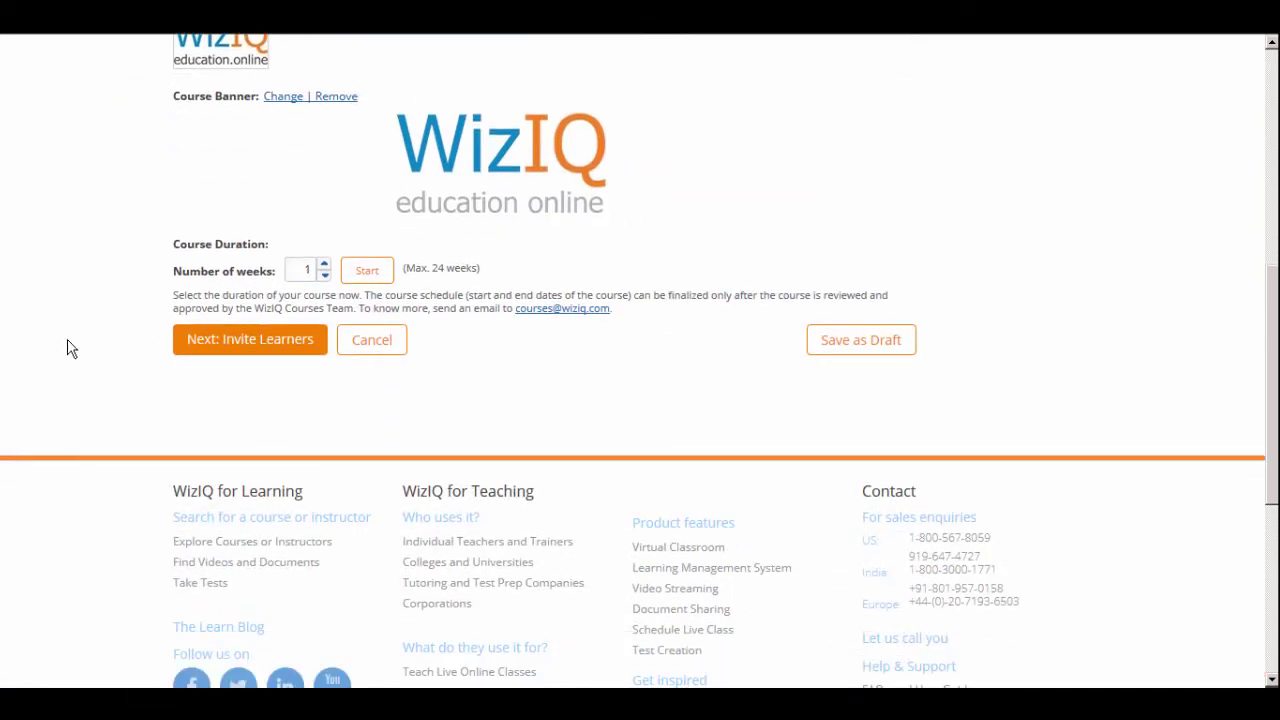
scroll(71, 348, "down", 2)
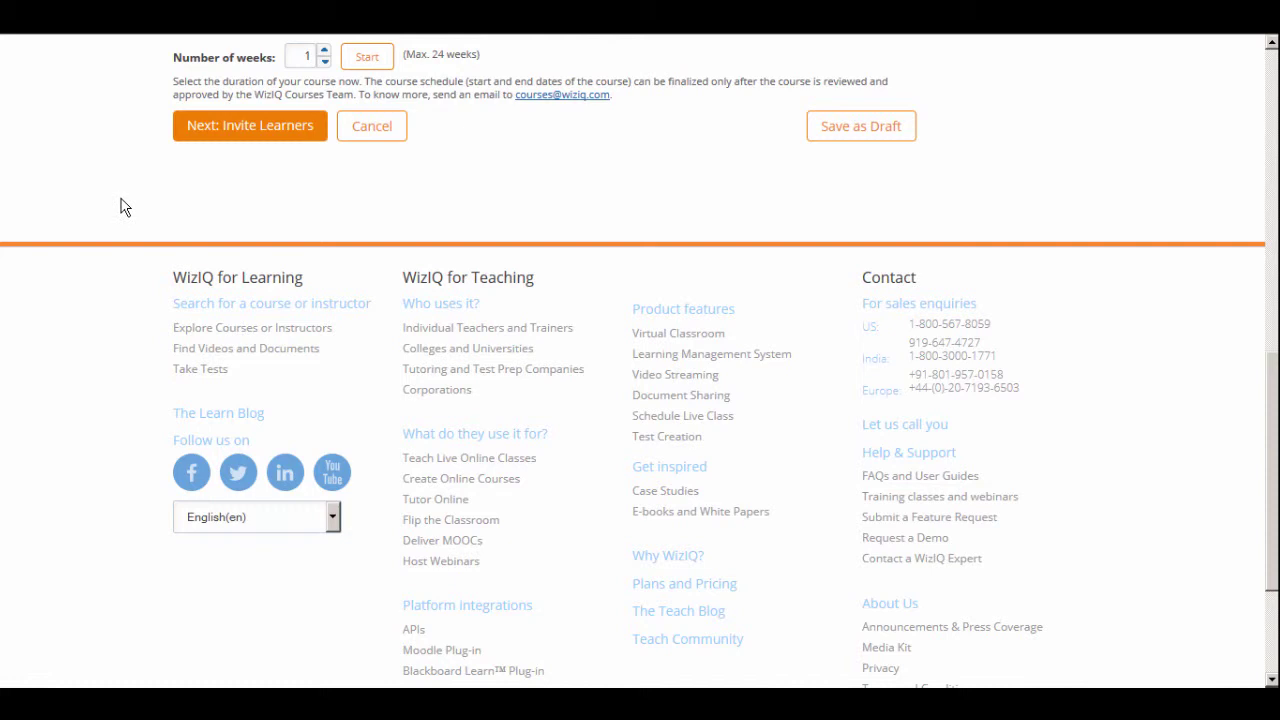
Generate a one-week outline and add the content-sharing tutorial video to Week 1
left_click(325, 51)
left_click(325, 61)
left_click(325, 61)
left_click(325, 61)
left_click(368, 63)
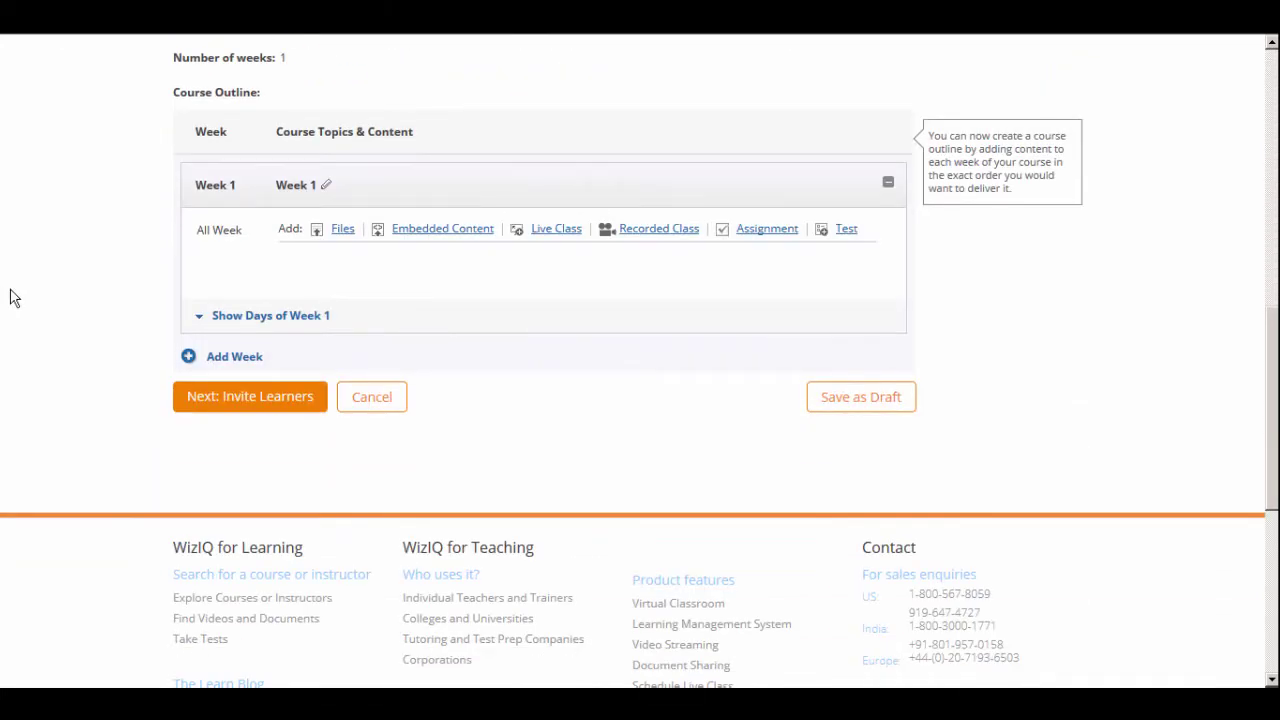
left_click(350, 236)
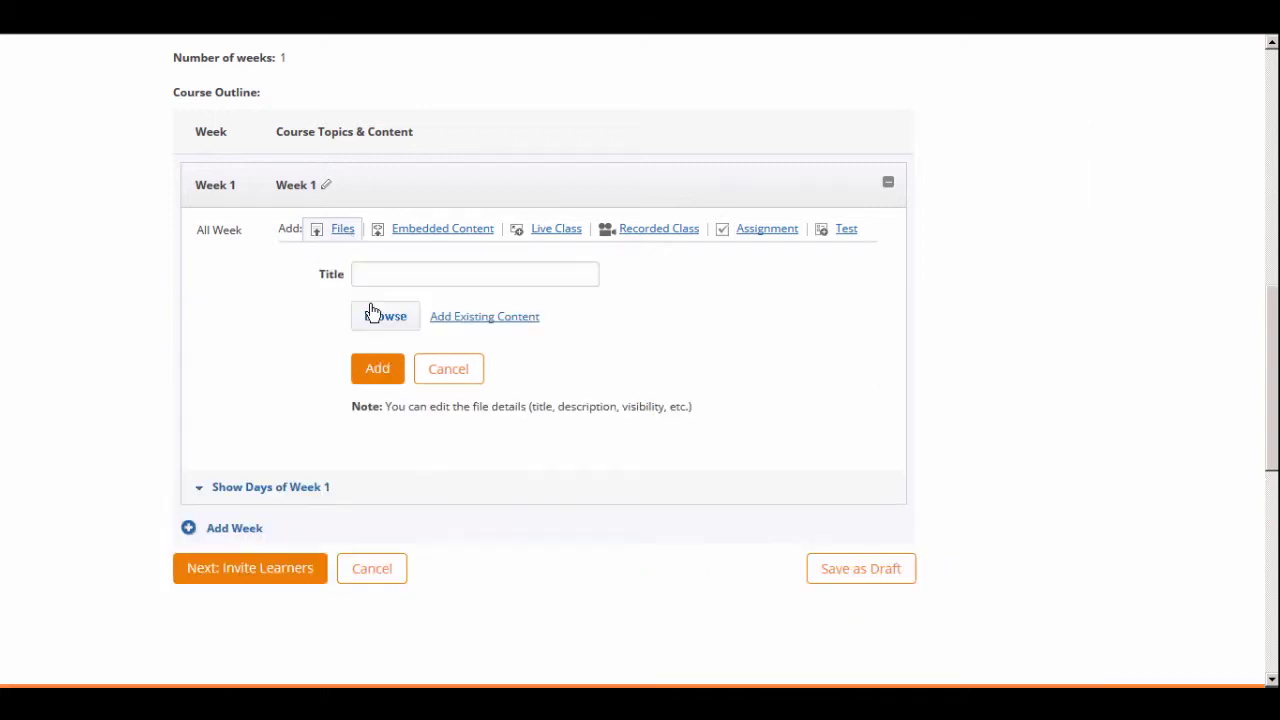
left_click(492, 318)
left_click(389, 196)
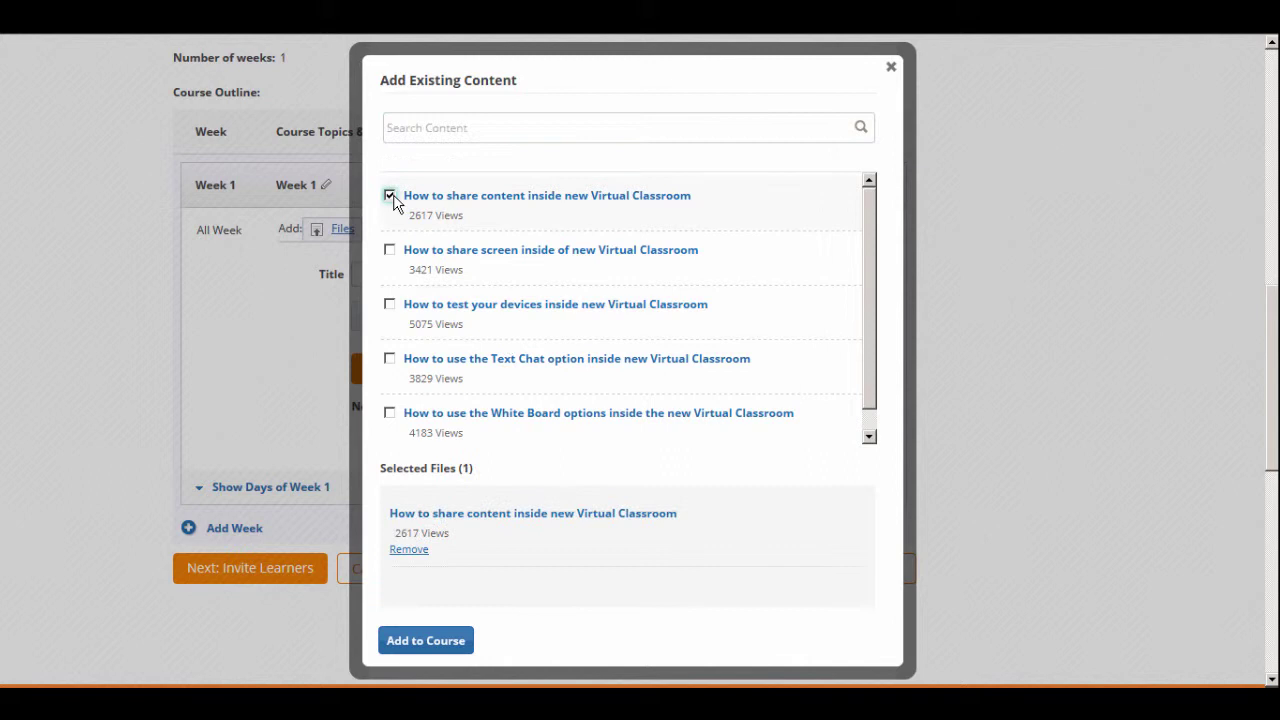
left_click(430, 645)
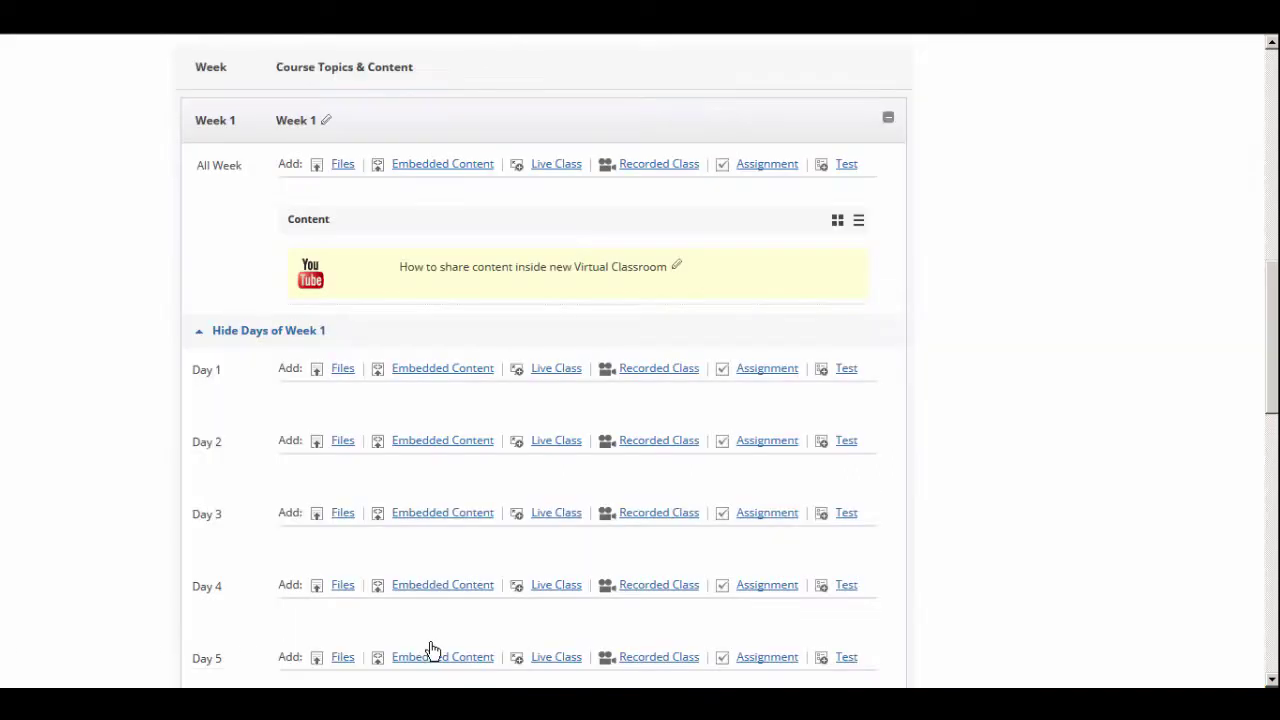
Add existing videos to Days 1–3: screen sharing, device testing, and Text Chat
scroll(323, 314, "down", 2)
left_click(340, 260)
left_click(490, 350)
left_click(389, 250)
left_click(425, 641)
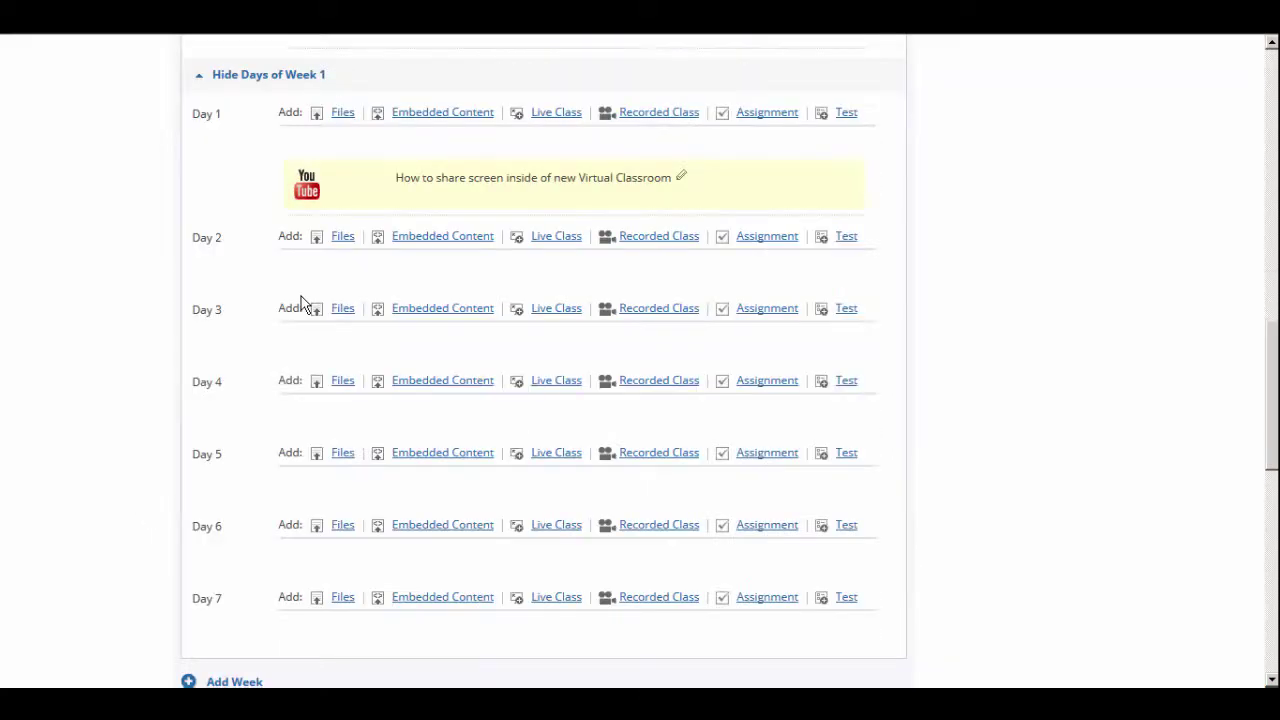
left_click(343, 237)
left_click(440, 325)
left_click(389, 304)
left_click(425, 641)
left_click(389, 357)
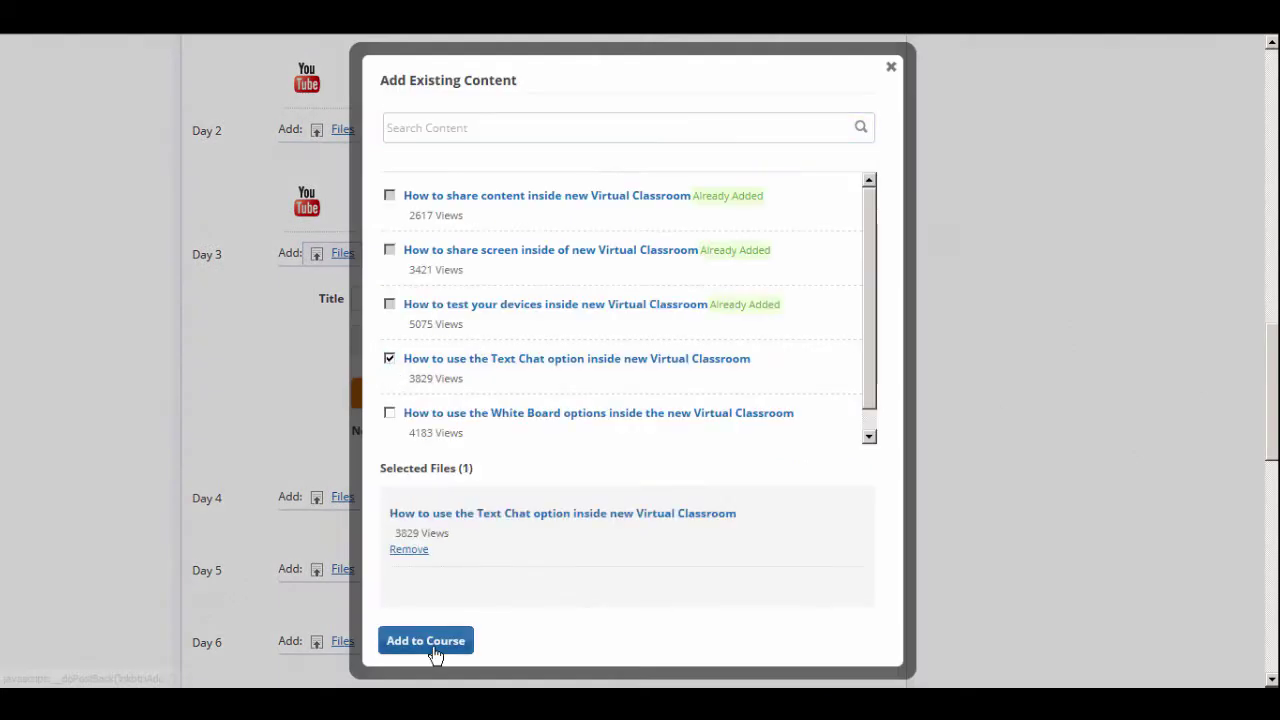
left_click(430, 645)
scroll(94, 528, "down", 4)
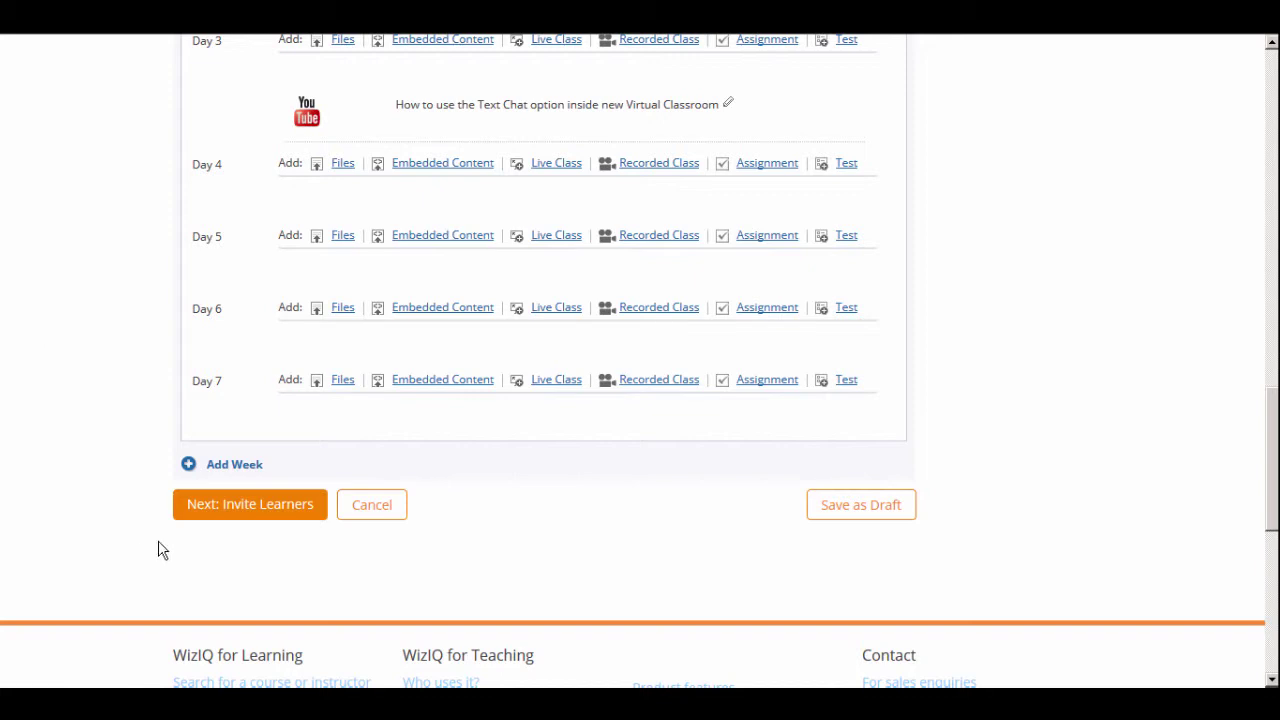
Go to Invite Learners and enter two learner e-mail addresses
left_click(229, 522)
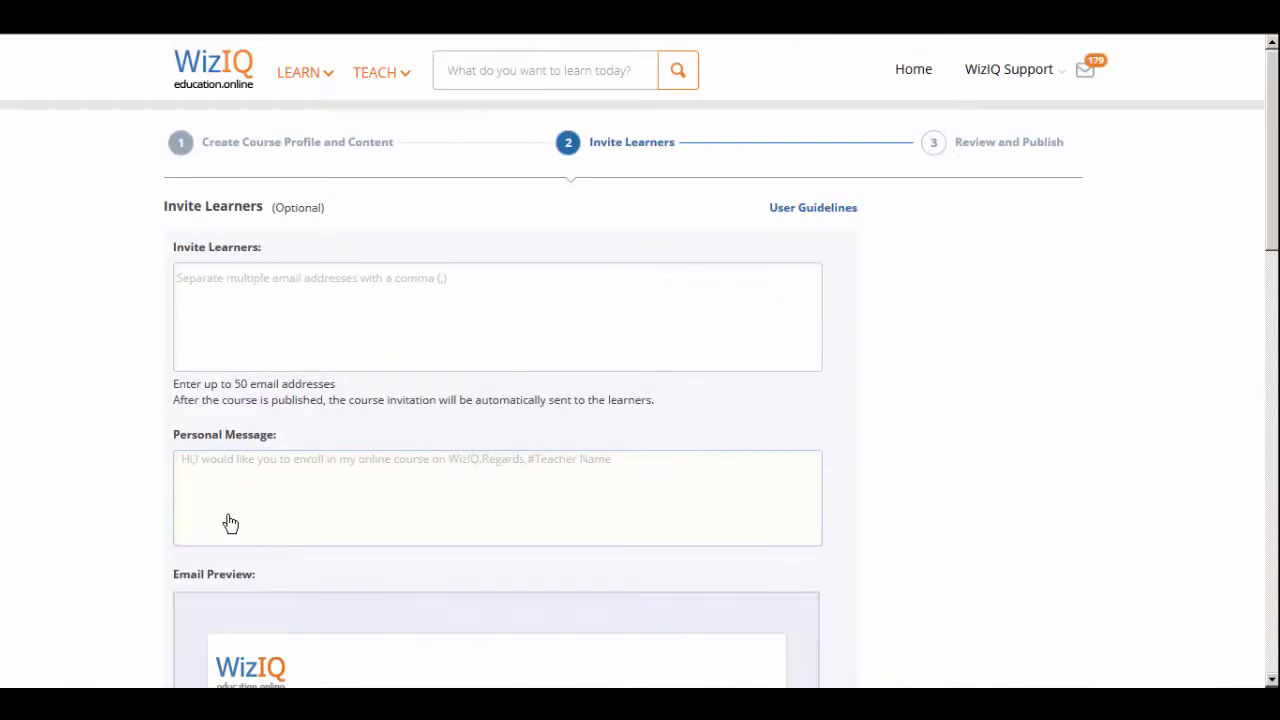
left_click(212, 355)
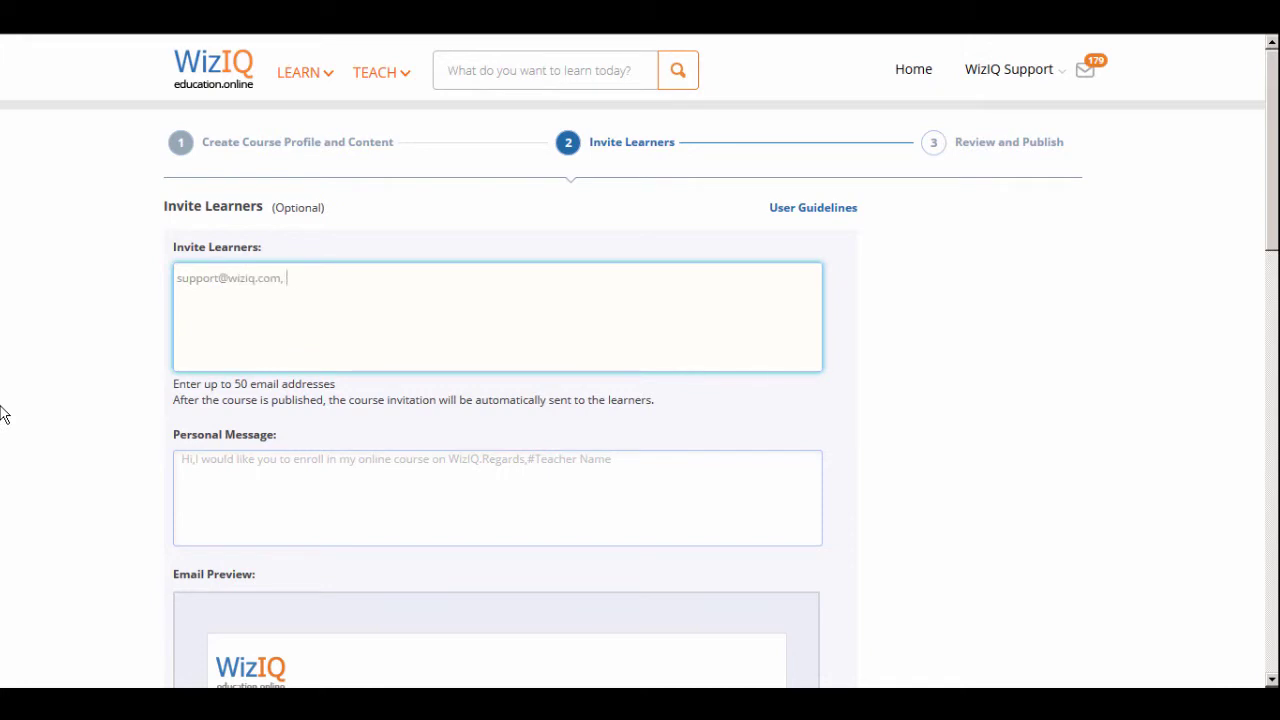
Write the personal message 'Hello, kindly enroll in my online course at WizIQ! Thanks!'
key("Tab")
type("Hello")
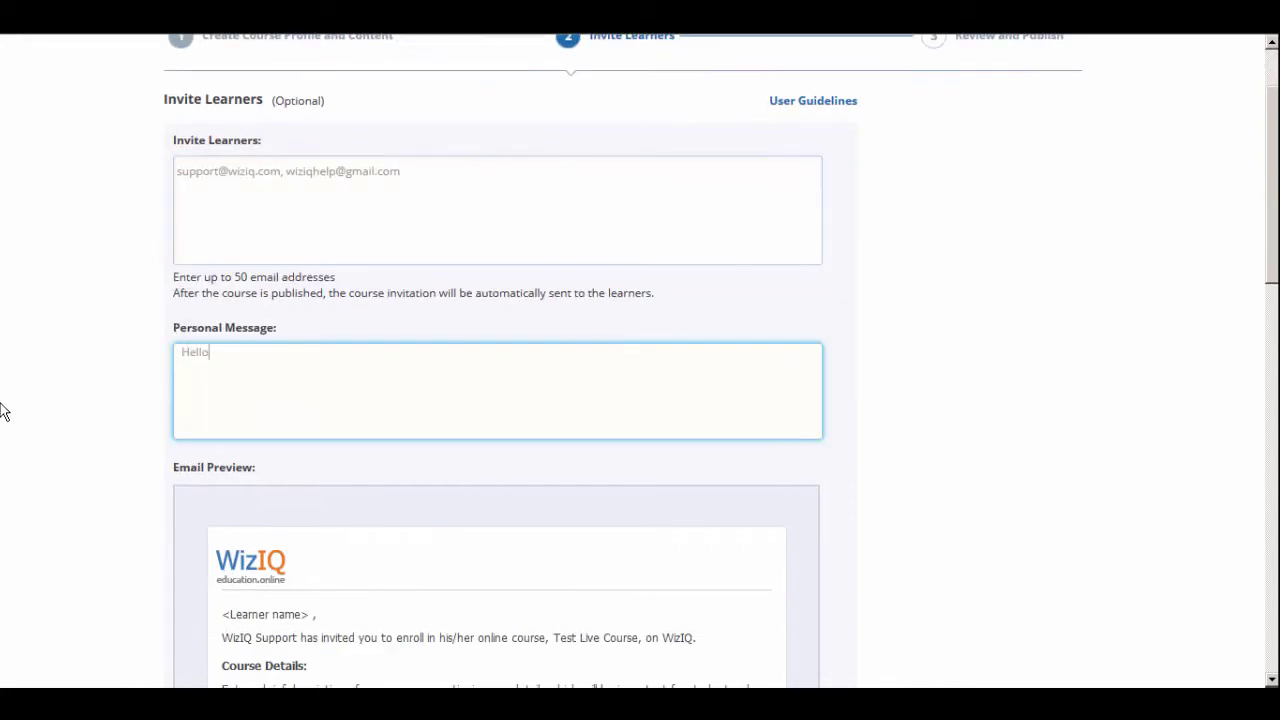
type(", I would like to")
key("BackSpace")
key("BackSpace")
key("BackSpace")
key("BackSpace")
key("BackSpace")
key("BackSpace")
key("BackSpace")
key("BackSpace")
key("BackSpace")
key("BackSpace")
key("BackSpace")
key("BackSpace")
key("BackSpace")
key("BackSpace")
key("BackSpace")
key("BackSpace")
key("BackSpace")
key("BackSpace")
key("BackSpace")
key("BackSpace")
type("Hello, kindly enroll in my onlin")
key("BackSpace")
key("BackSpace")
key("BackSpace")
key("BackSpace")
key("BackSpace")
key("BackSpace")
key("BackSpace")
key("BackSpace")
key("BackSpace")
key("BackSpace")
key("BackSpace")
key("BackSpace")
key("BackSpace")
key("BackSpace")
key("BackSpace")
key("BackSpace")
type("nroll in my online course")
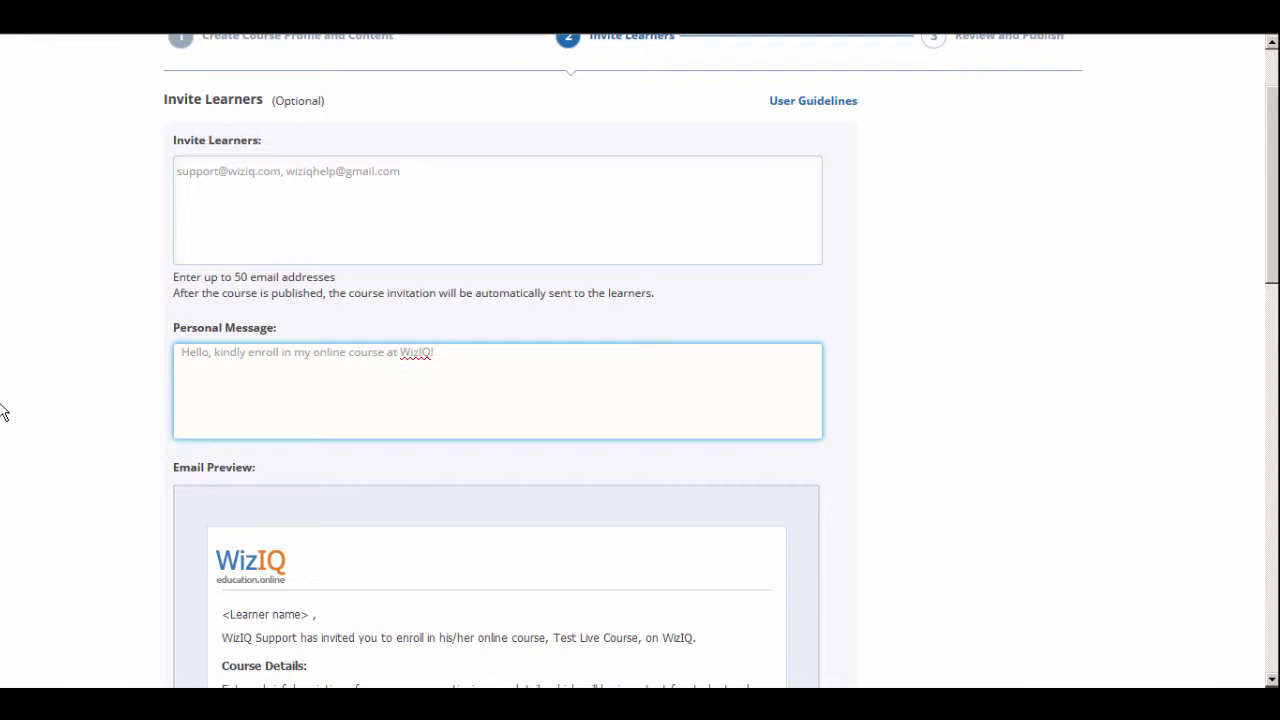
left_click(97, 560)
scroll(97, 560, "down", 5)
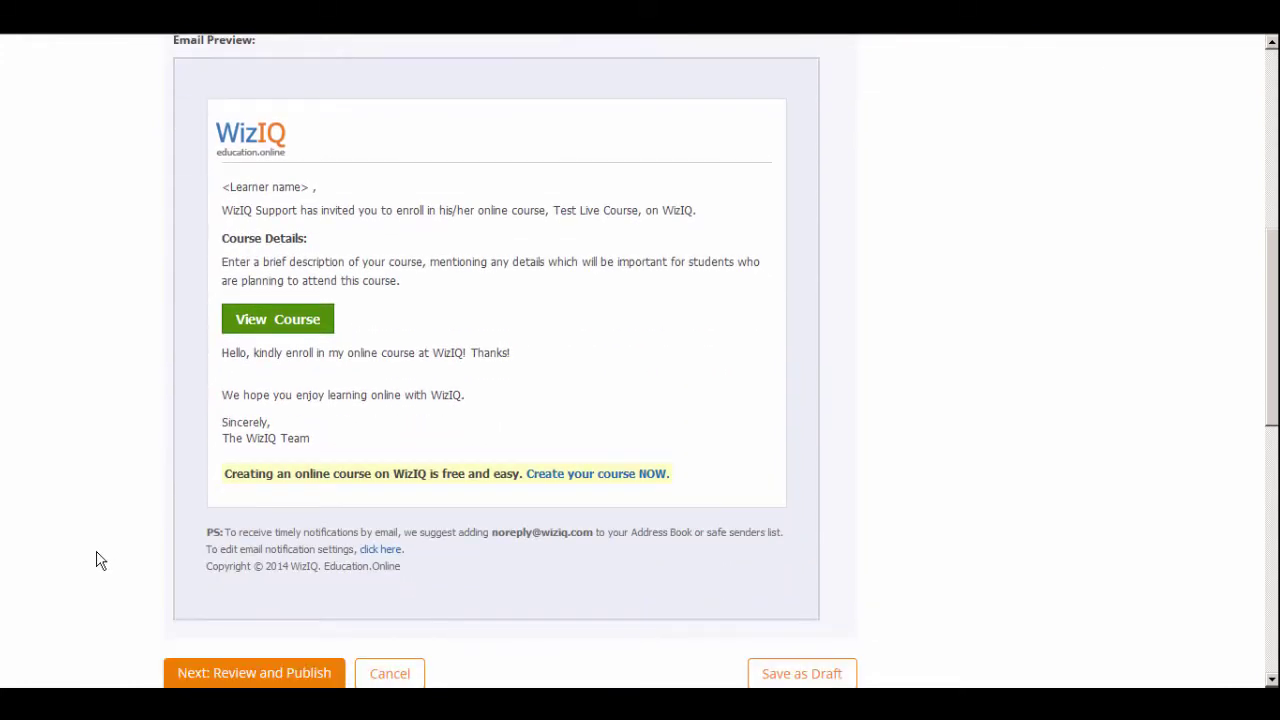
scroll(97, 560, "down", 1)
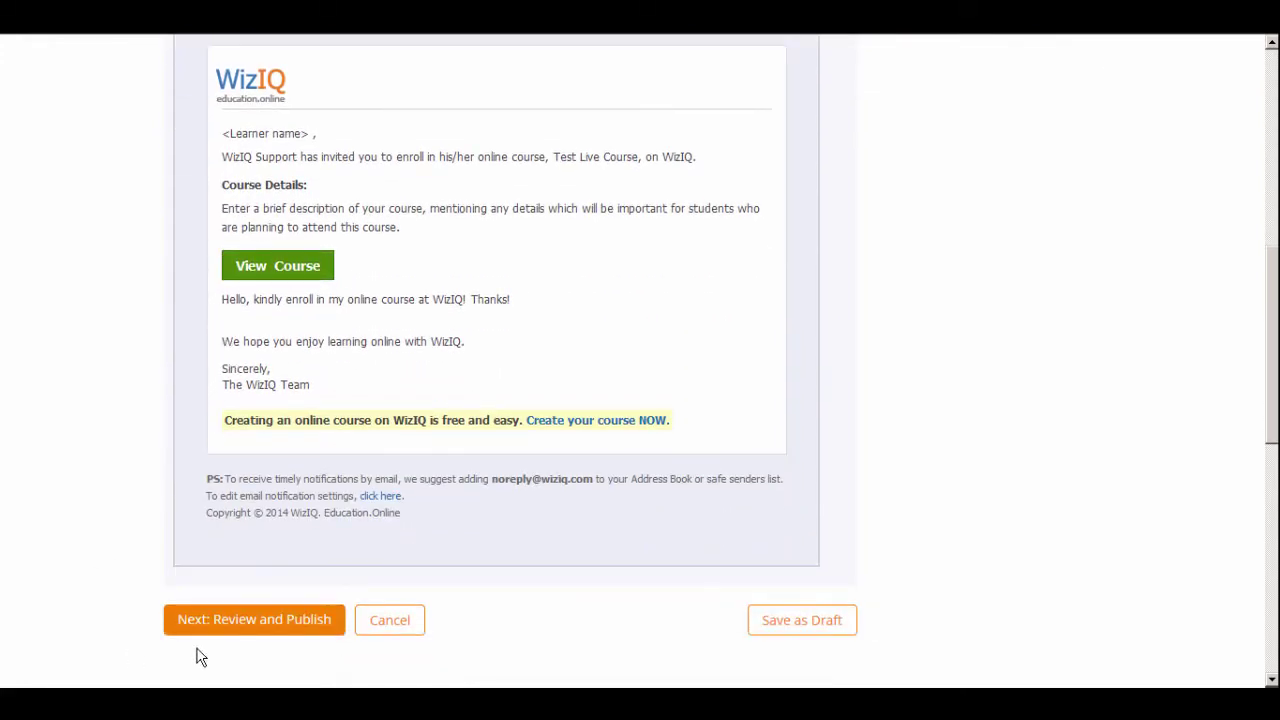
Advance the live course to the Review and Publish step
left_click(258, 628)
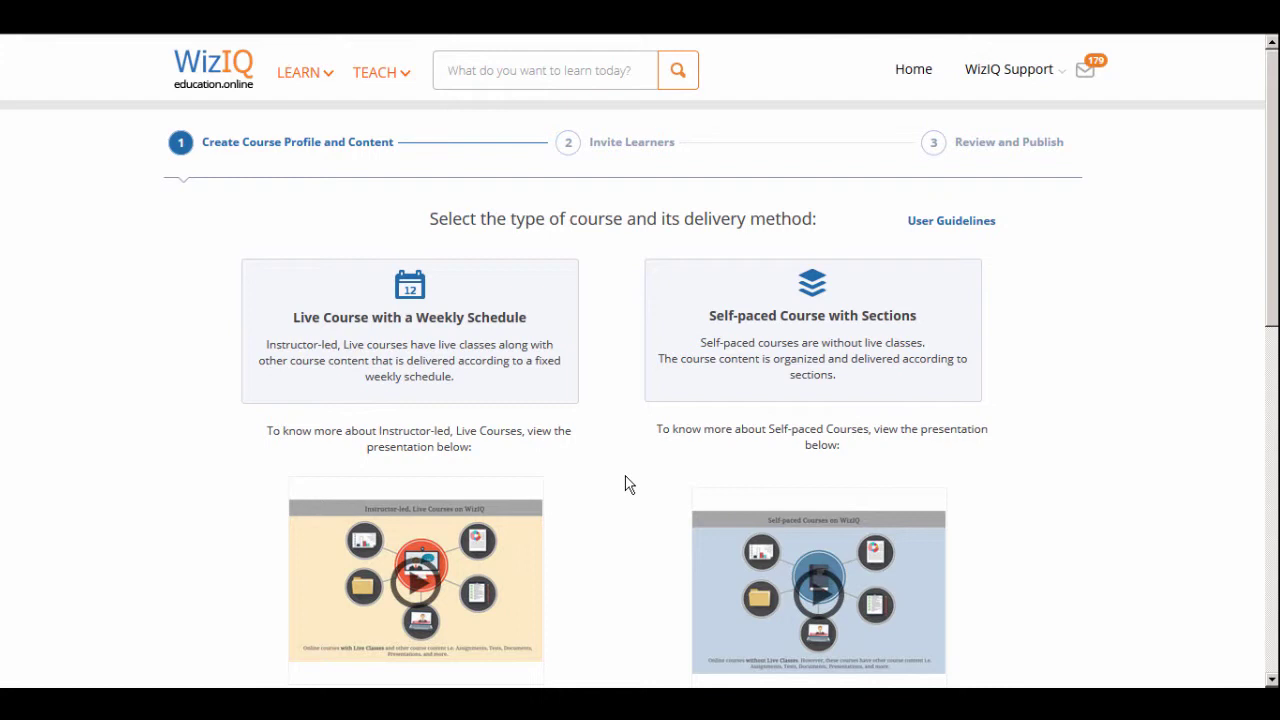
Choose a Self-paced Course titled 'Test Self-Paced Course' and write its description
left_click(805, 399)
type("Test Self-Paced Course")
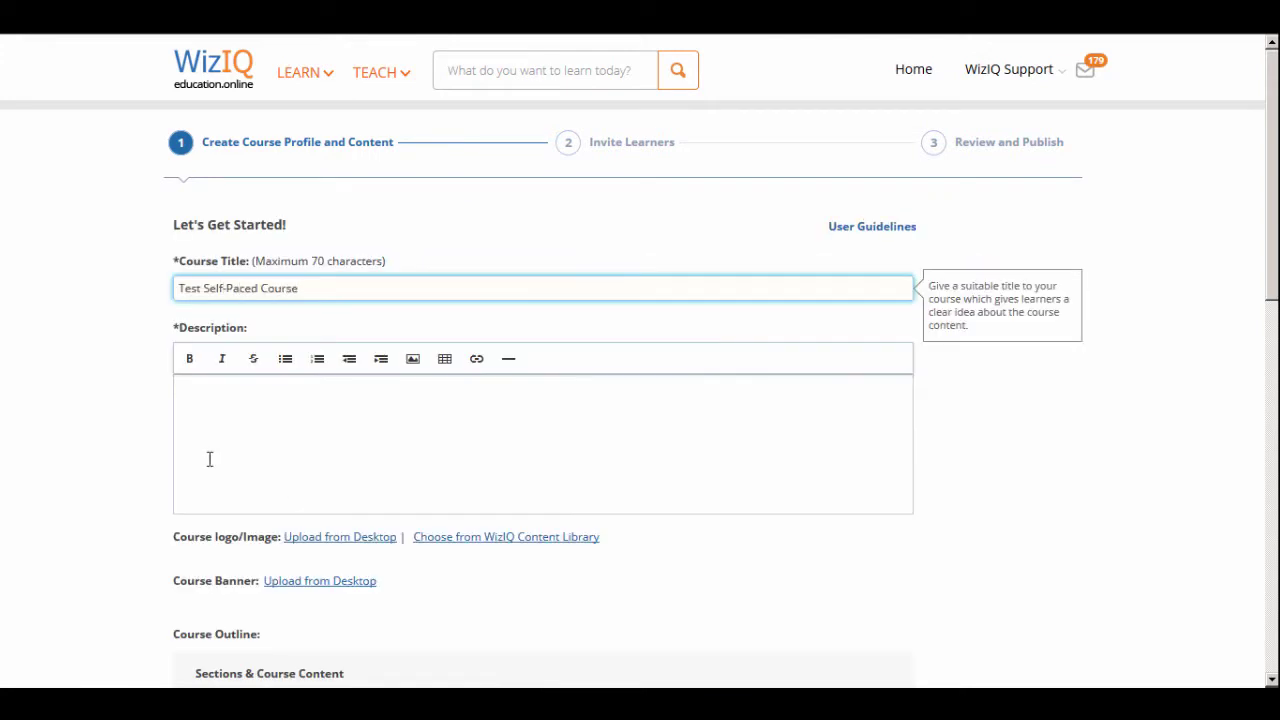
left_click(210, 459)
type("Enter a brief description of your self-paced online course. Also highlight")
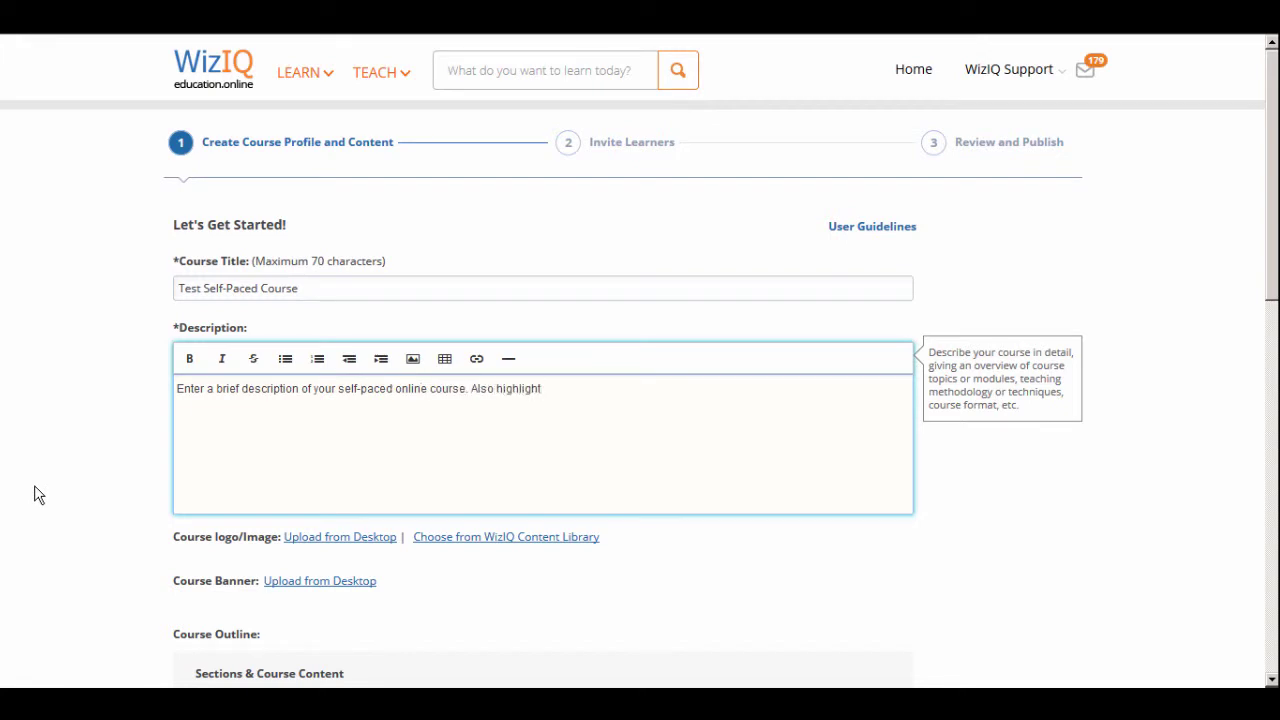
type(" information necessary for your stud")
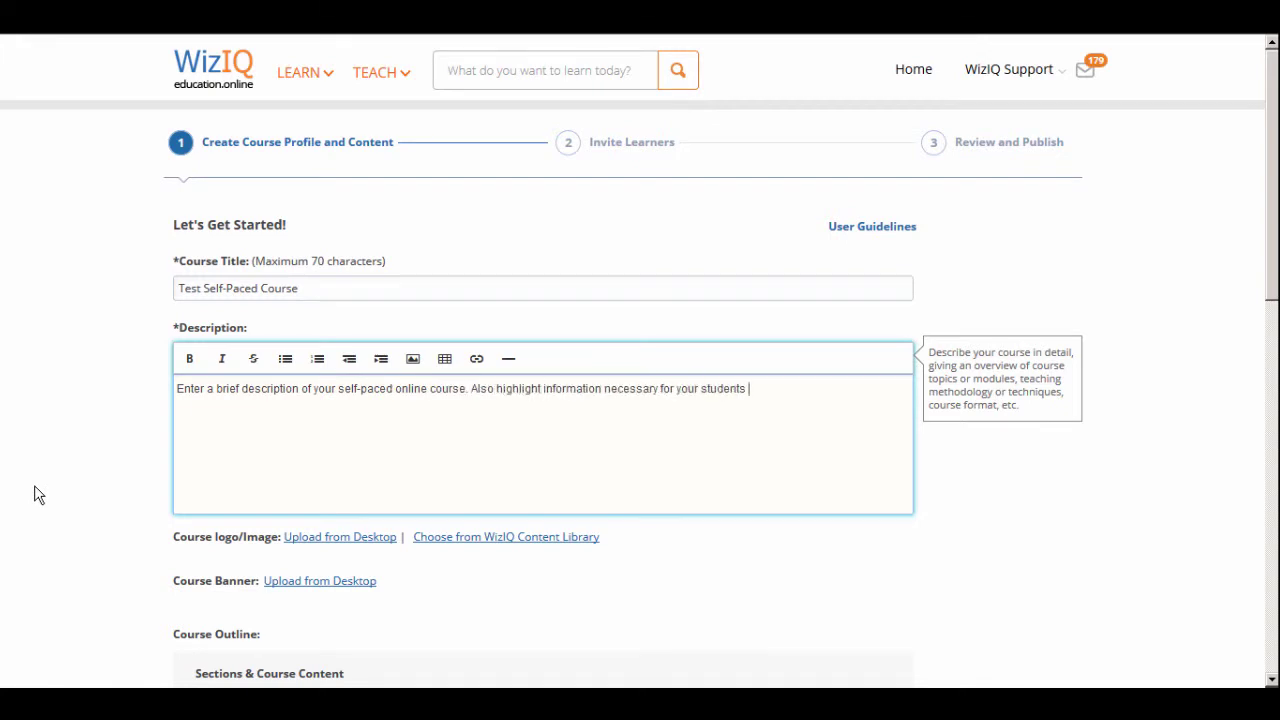
type("ents")
key("BackSpace")
key("BackSpace")
key("BackSpace")
key("BackSpace")
key("BackSpace")
key("BackSpace")
key("BackSpace")
key("BackSpace")
key("BackSpace")
key("BackSpace")
key("BackSpace")
key("BackSpace")
key("BackSpace")
type("the learners who will be attending this course.")
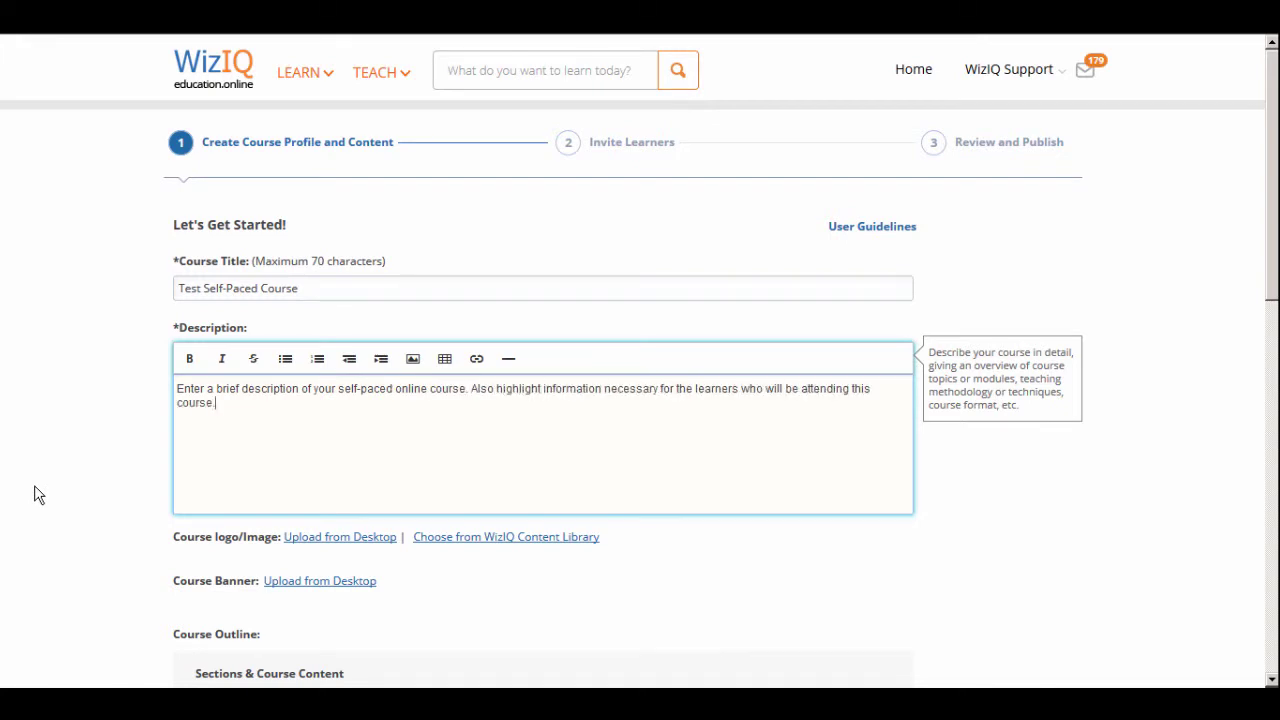
scroll(34, 495, "down", 4)
Upload the WizIQ logo as the course image and a banner image
left_click(325, 108)
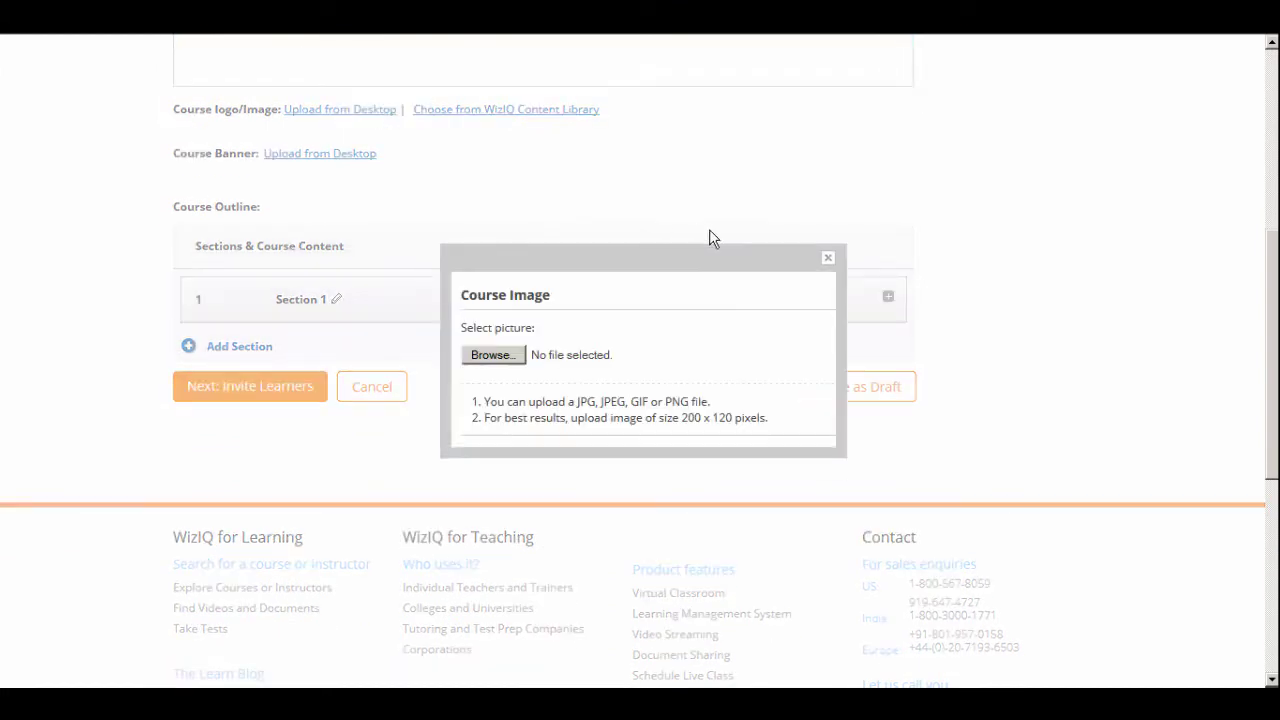
left_click(484, 362)
double_click(340, 416)
left_click(483, 369)
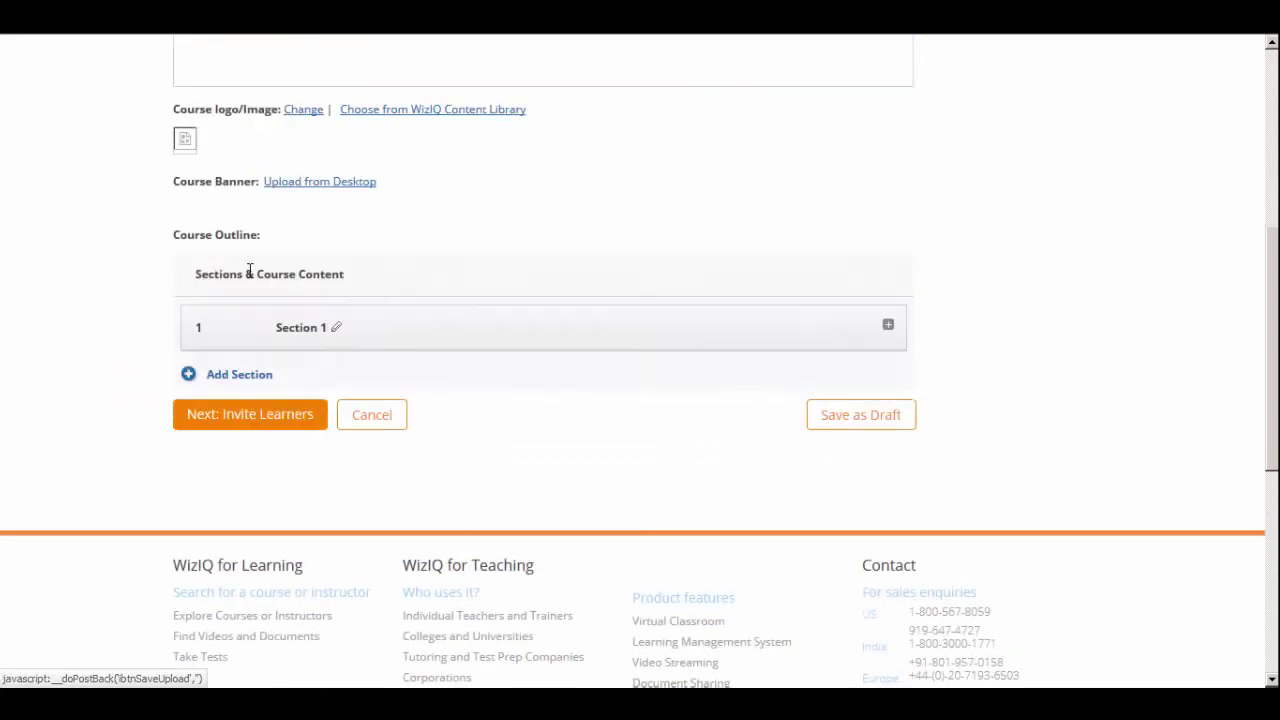
left_click(318, 204)
left_click(488, 362)
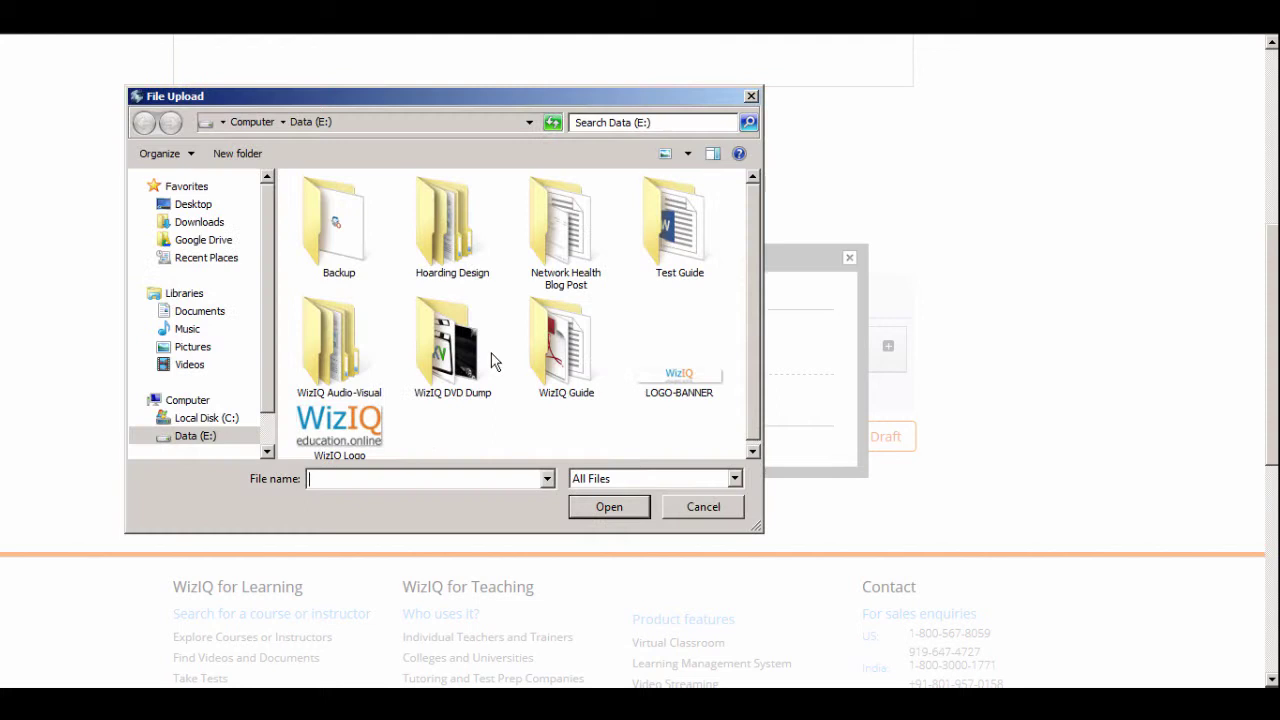
double_click(675, 380)
left_click(480, 414)
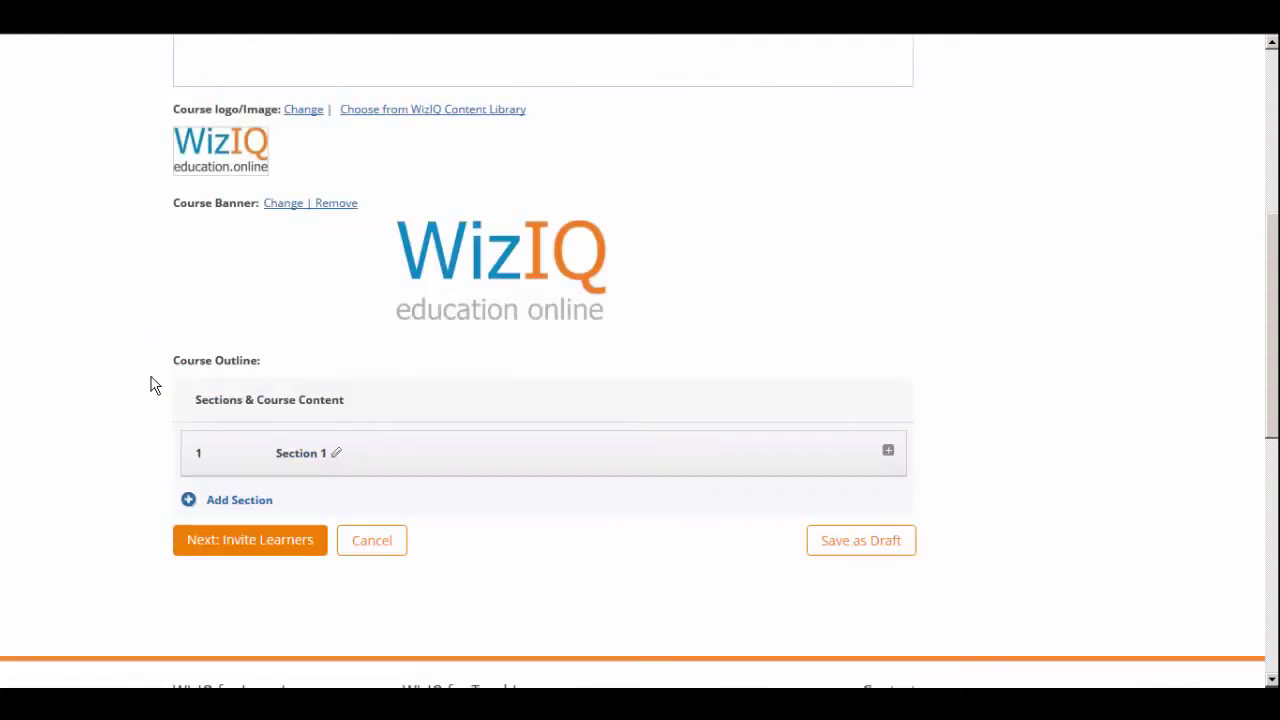
scroll(89, 391, "down", 3)
Add the existing White Board options video to Section 1
left_click(888, 130)
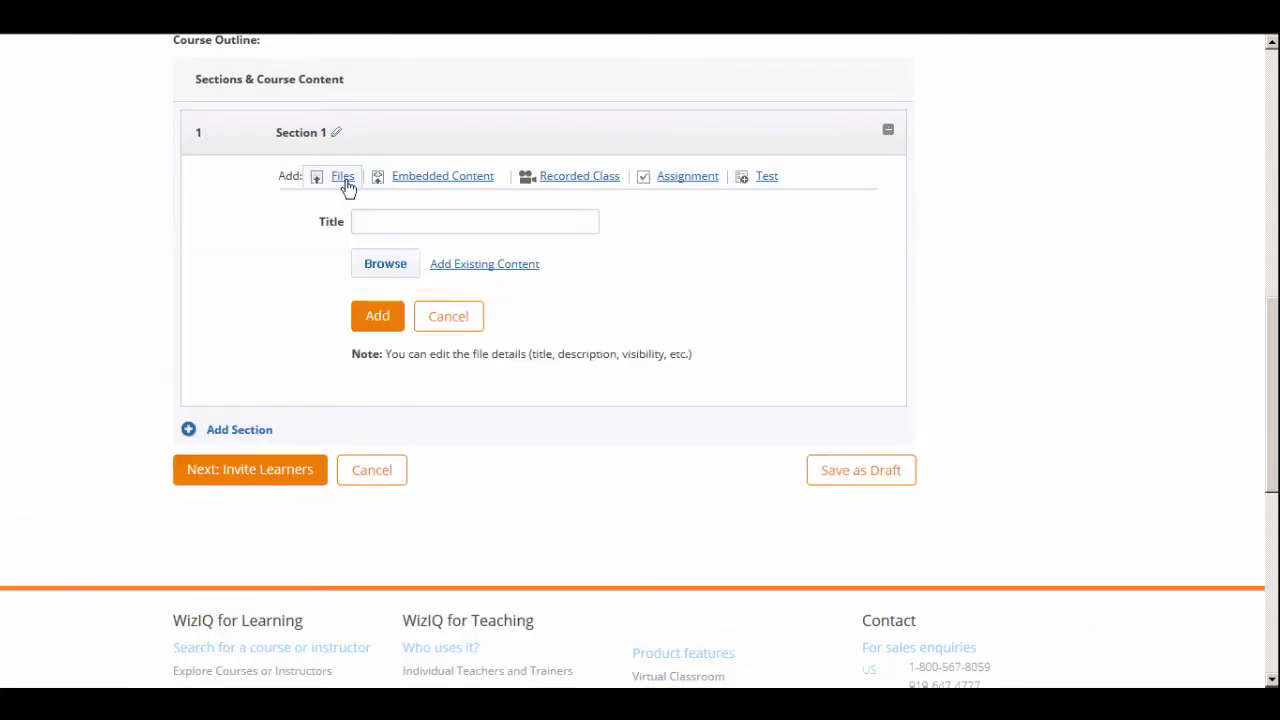
left_click(486, 263)
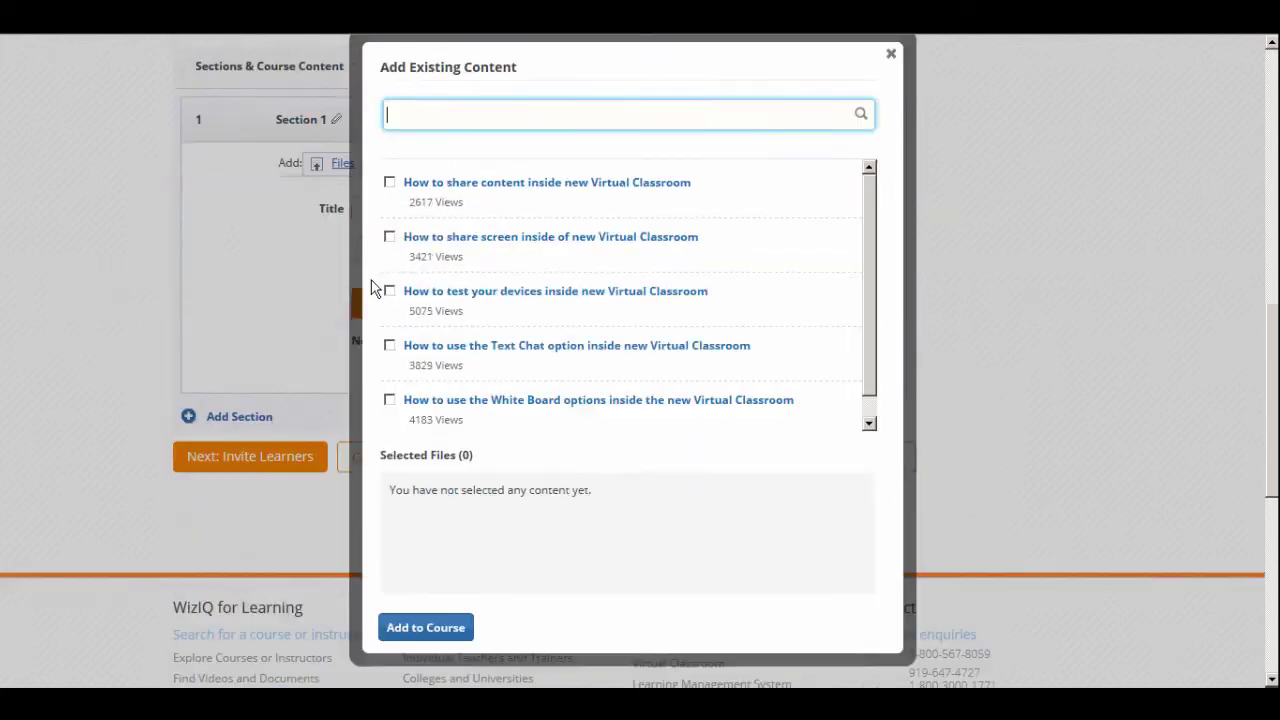
left_click(389, 393)
left_click(422, 646)
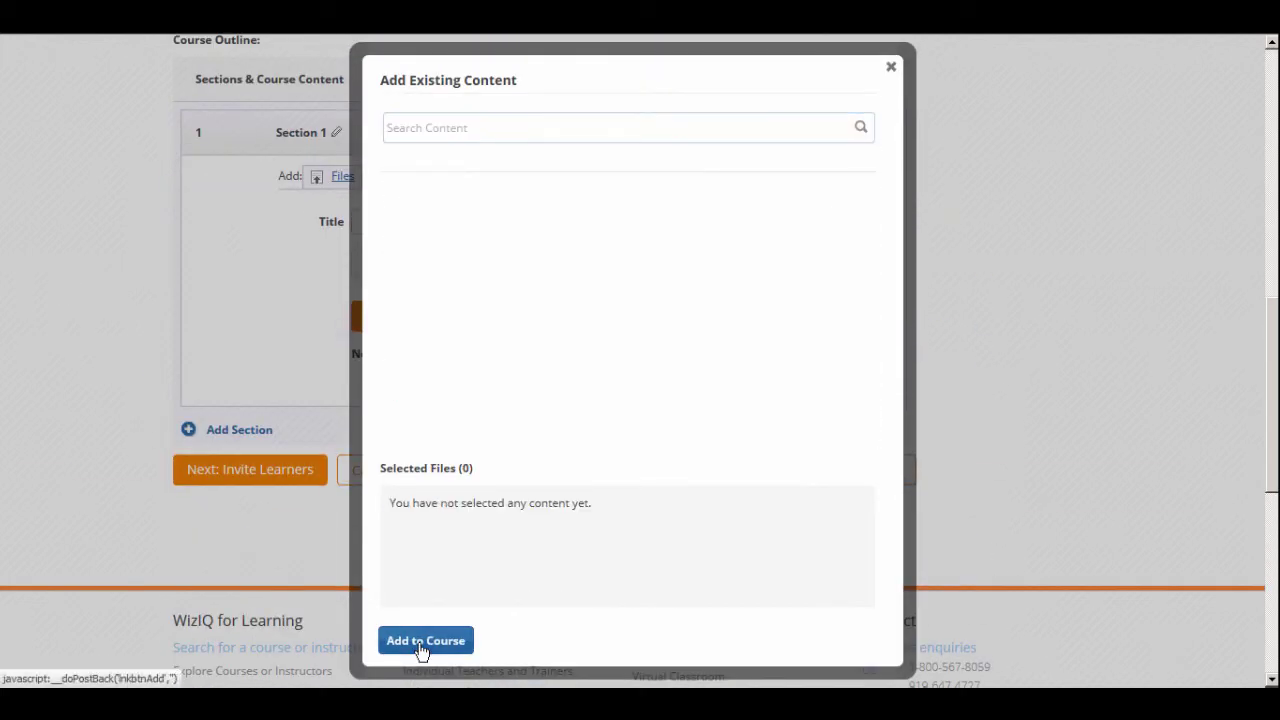
scroll(260, 425, "up", 1)
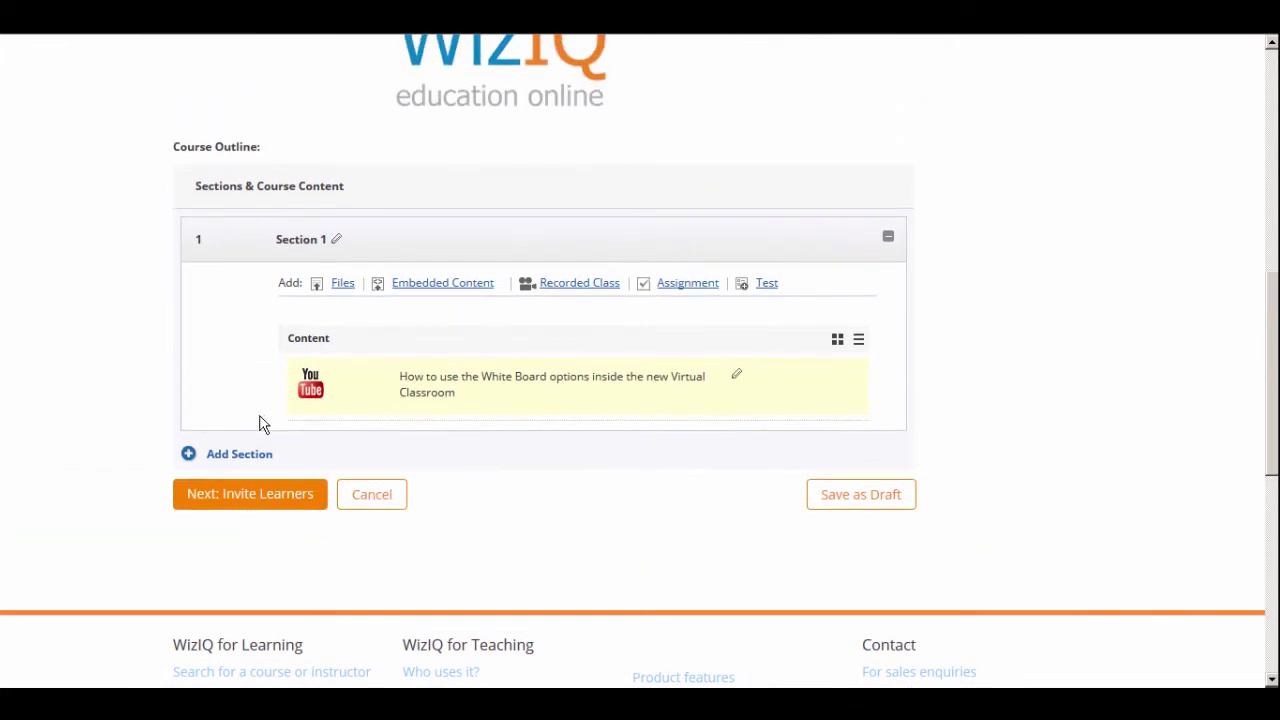
Create Section 2 and add the existing Text Chat video to it
left_click(187, 458)
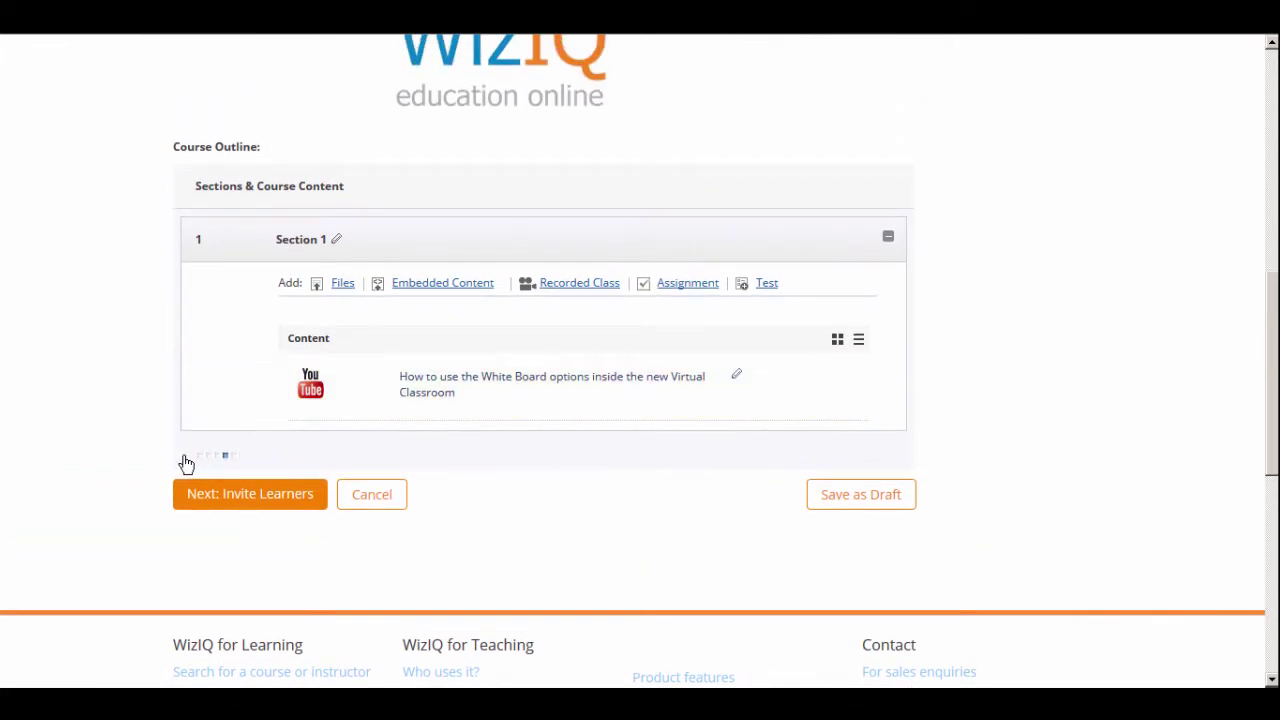
left_click(613, 468)
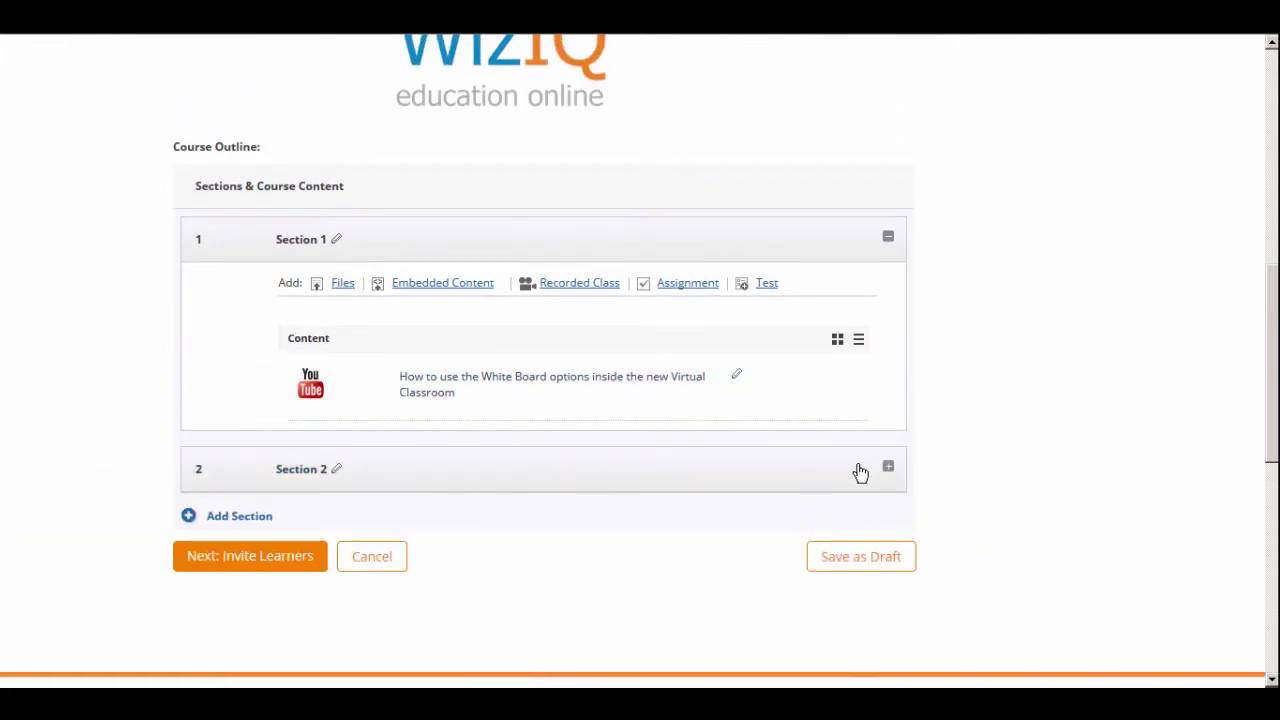
left_click(888, 467)
scroll(404, 401, "down", 1)
left_click(343, 407)
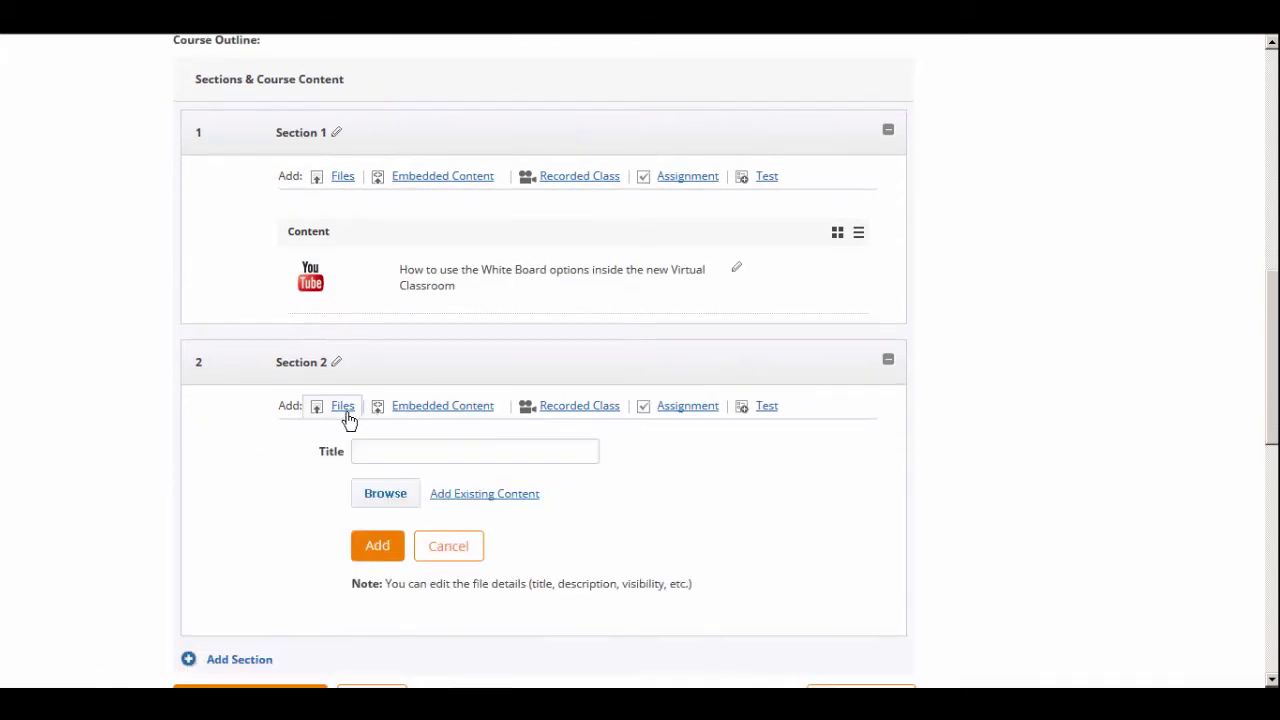
left_click(463, 498)
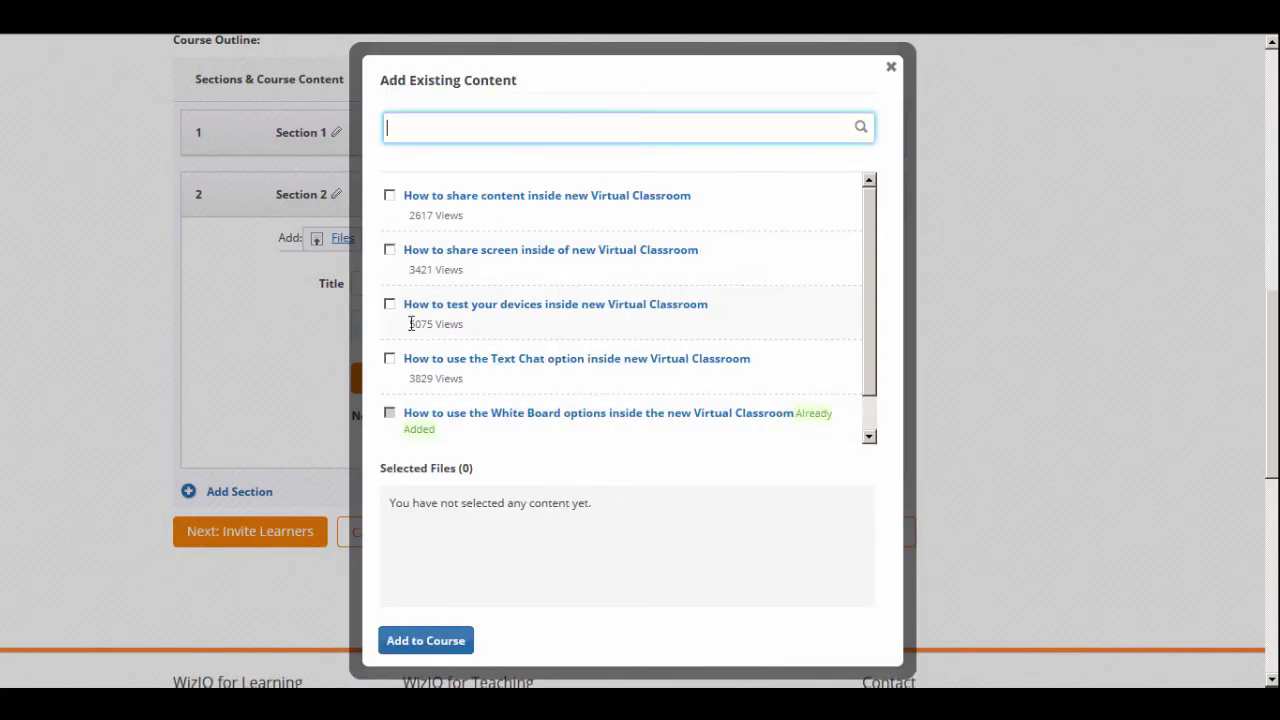
left_click(389, 358)
left_click(408, 641)
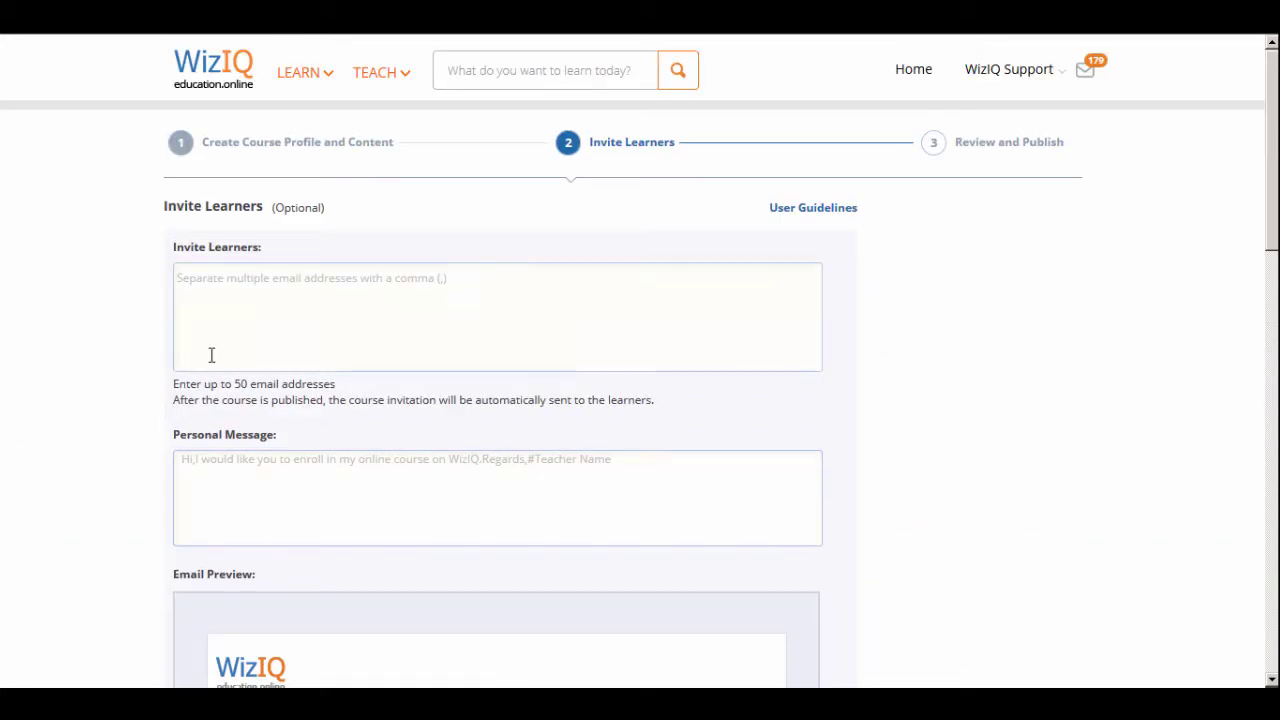
Enter two learner e-mail addresses to invite
left_click(212, 355)
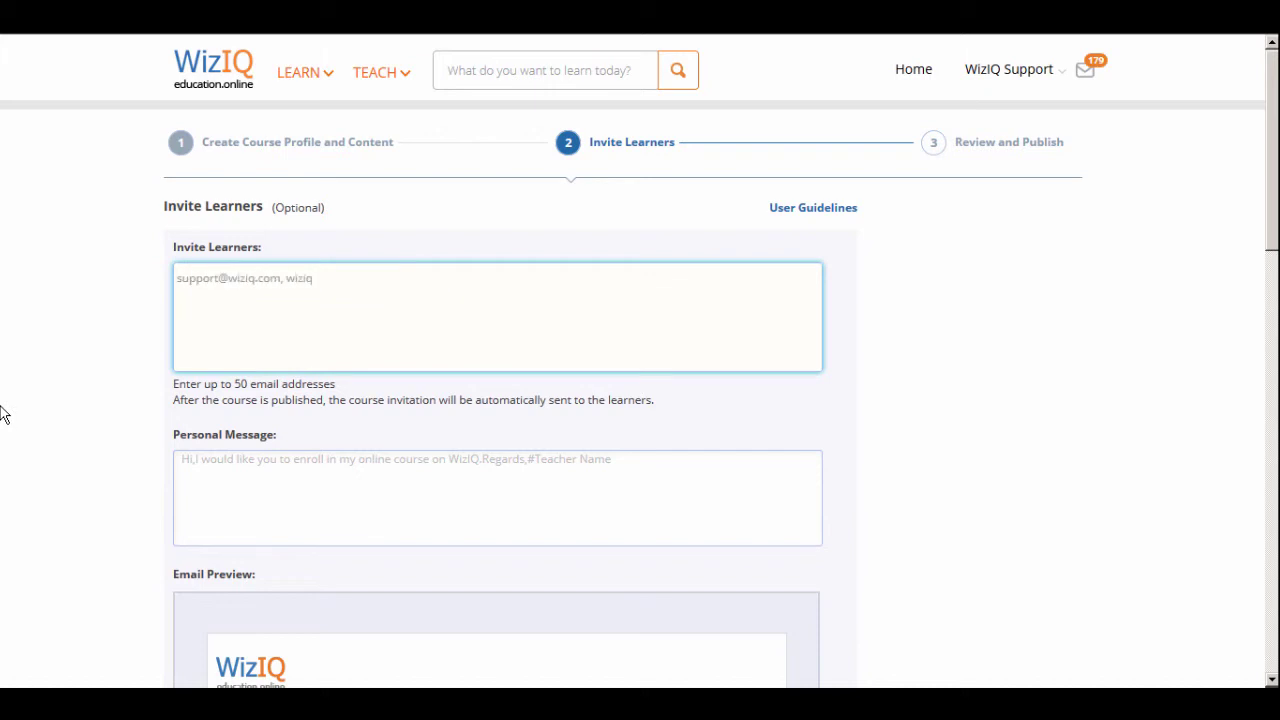
scroll(197, 383, "down", 1)
Write the message 'Hello, kindly enroll in my online course at WizIQ! Thanks!'
left_click(197, 383)
type("Hell")
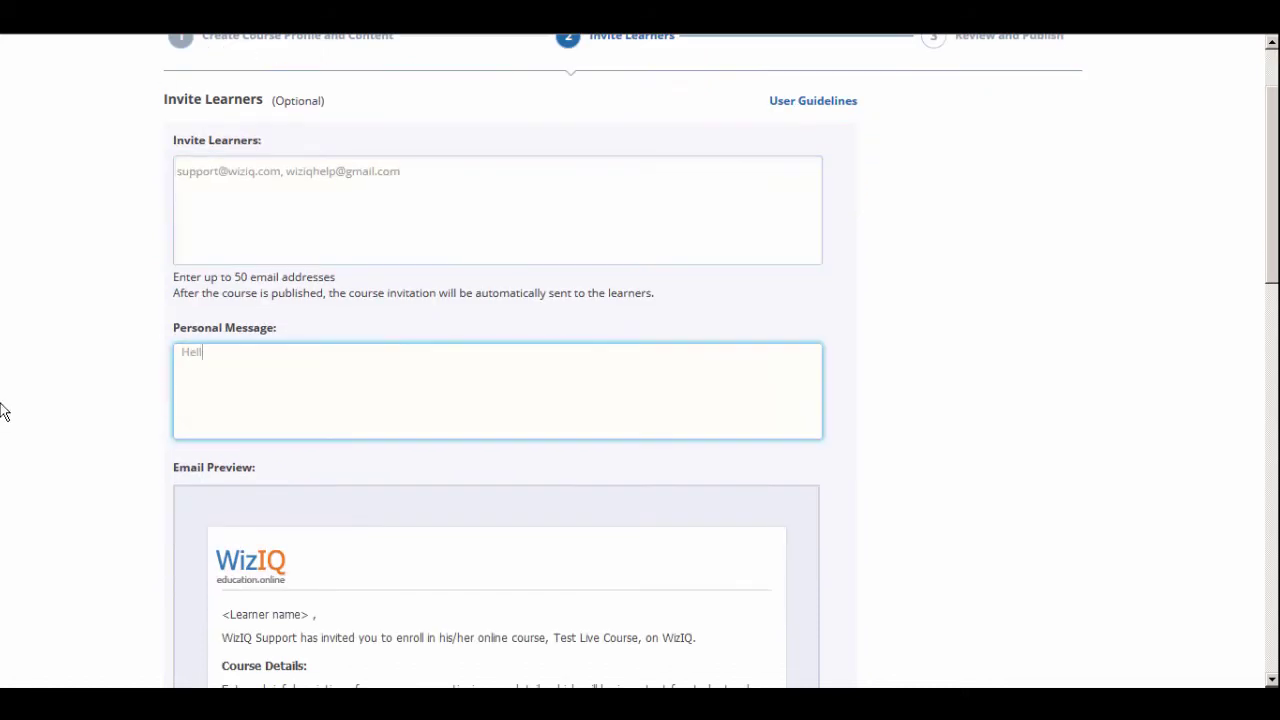
type("o, I would like ")
type("to")
type("ello, kindly enrol in my onlin")
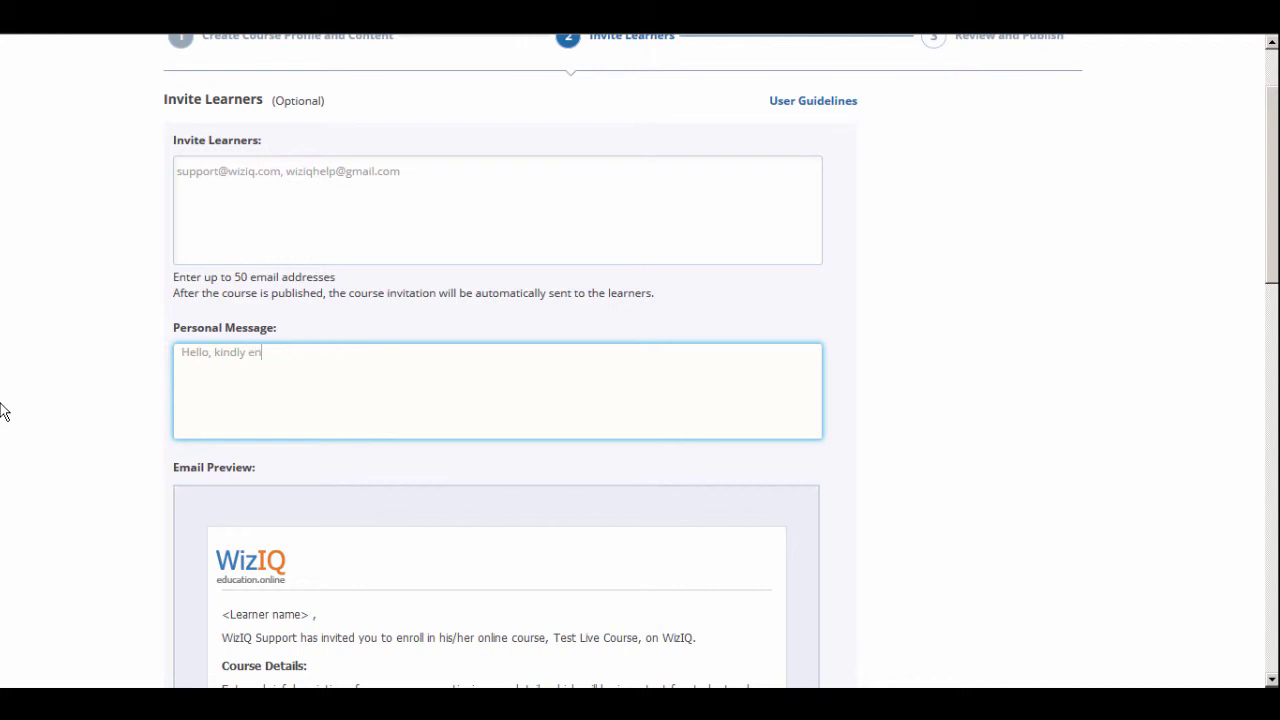
type("roll in my online course at ")
type("WizIQ!")
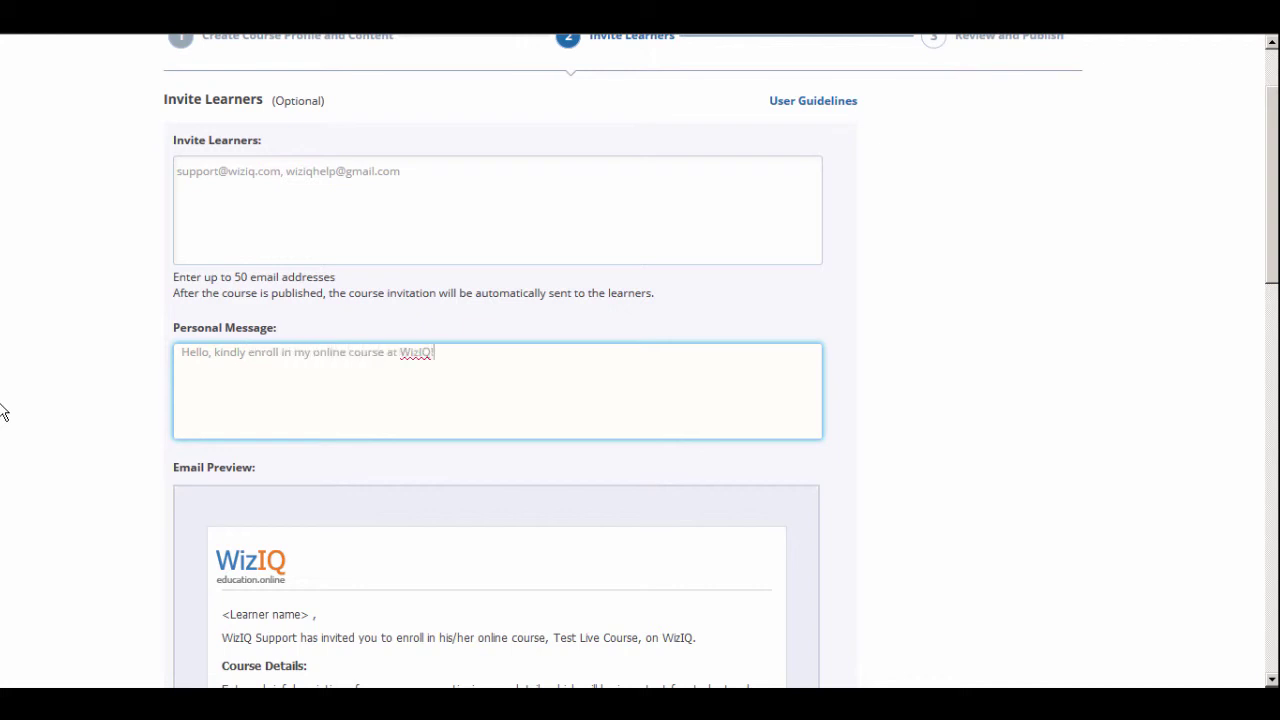
key("Return")
type("Thanks!")
left_click(148, 452)
scroll(100, 560, "down", 1)
scroll(100, 560, "down", 4)
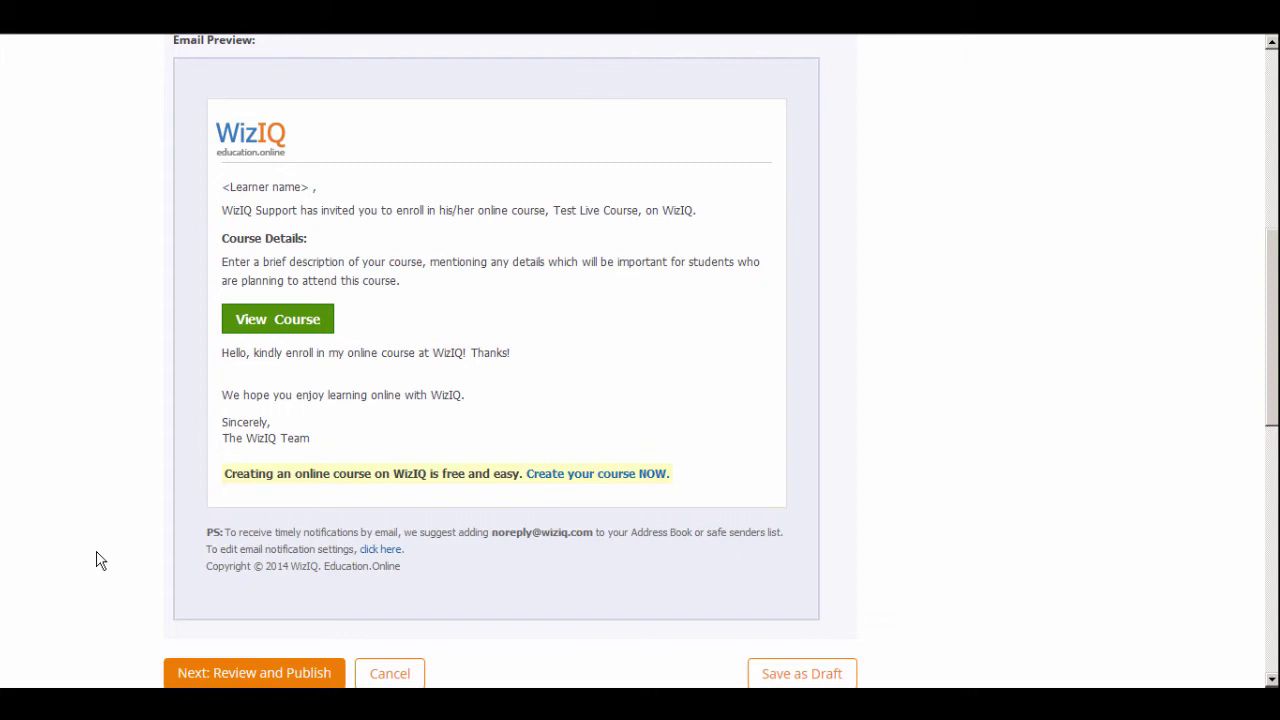
scroll(100, 560, "down", 1)
left_click(260, 634)
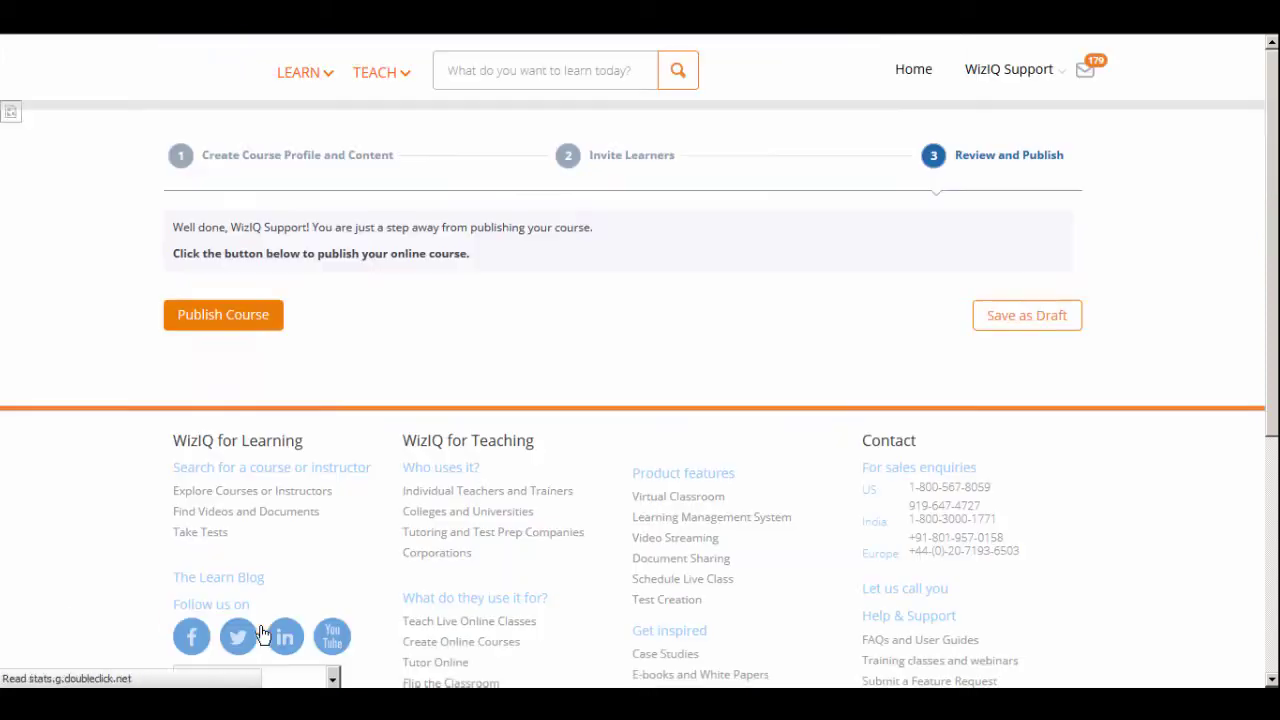